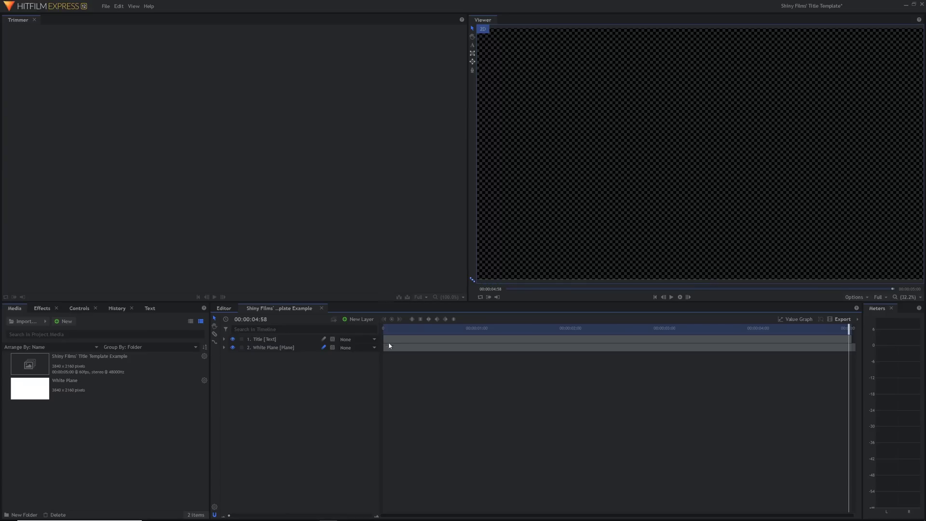
# - Play the title animation from the start of the composite shot to review how the plane and text come in
pyautogui.click(385, 329)
pyautogui.press('space')
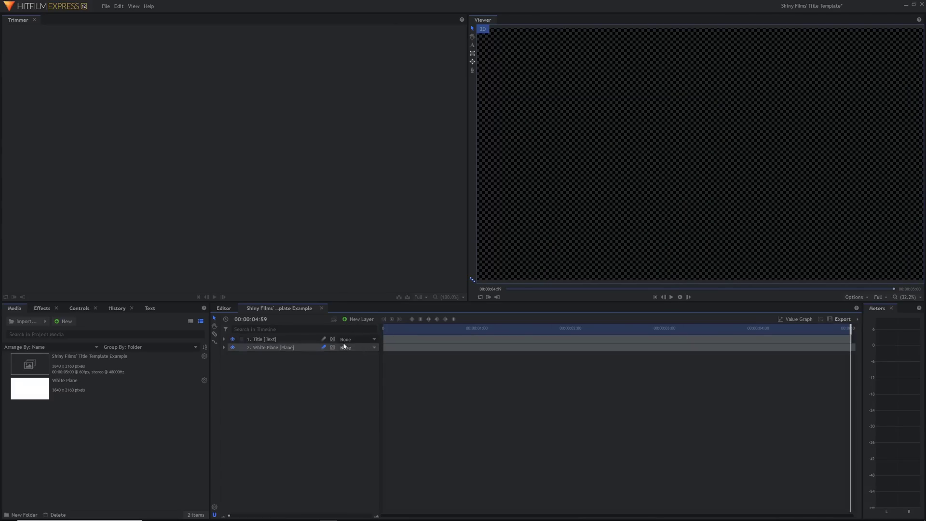
pyautogui.moveTo(346, 339); pyautogui.dragTo(359, 367)
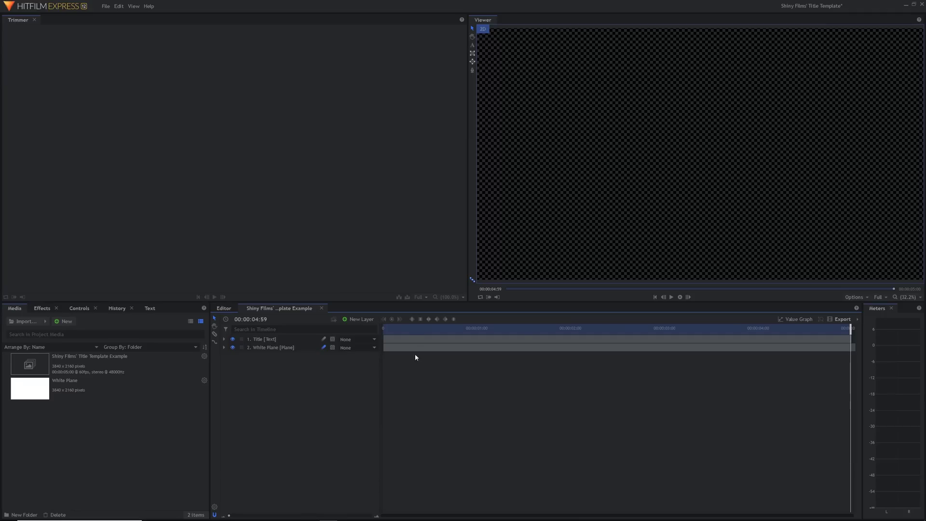
pyautogui.click(384, 329)
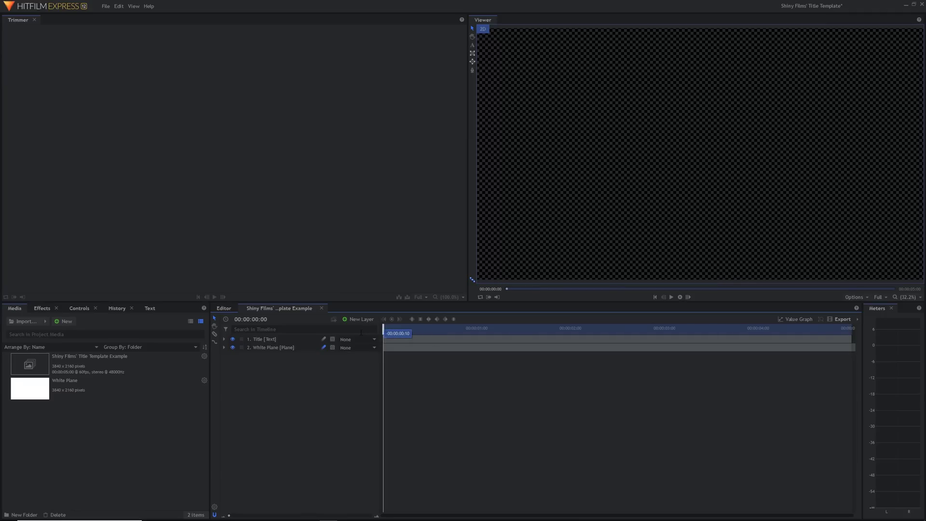
pyautogui.click(287, 347)
pyautogui.press('space')
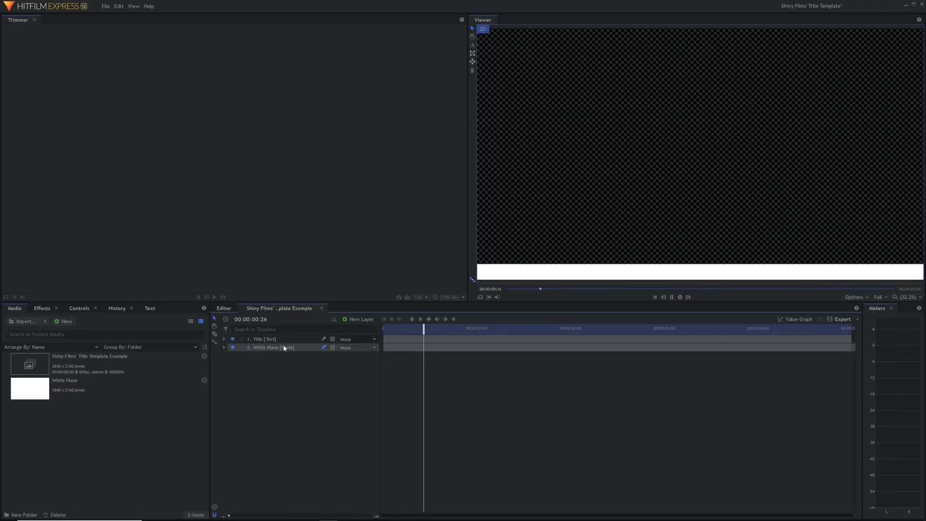
pyautogui.press('space')
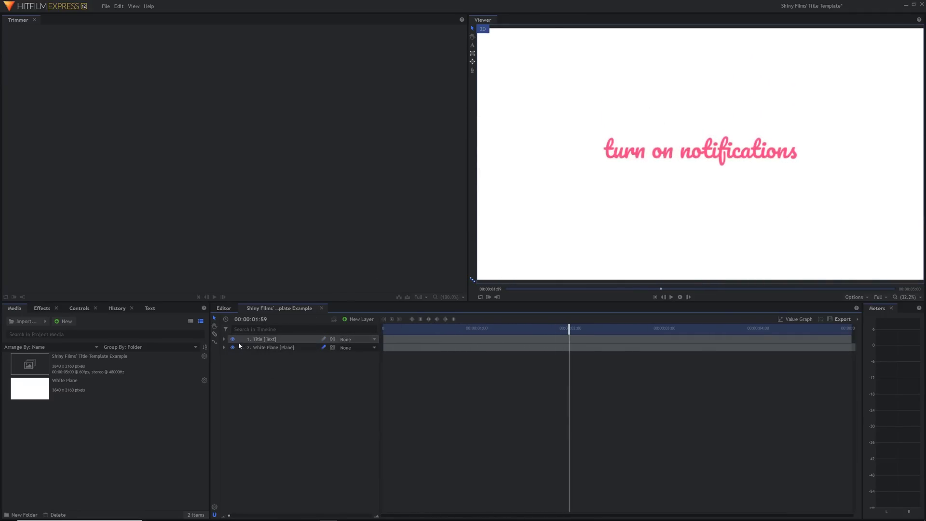
# - Examine the White Plane layer's Position keyframes and Plane Fill Color effect while scrubbing through the timeline
pyautogui.click(224, 347)
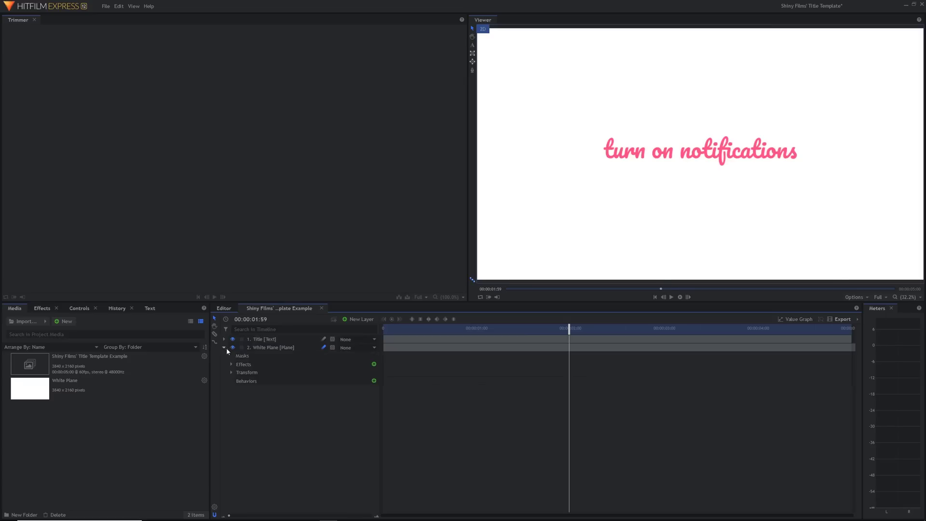
pyautogui.click(232, 373)
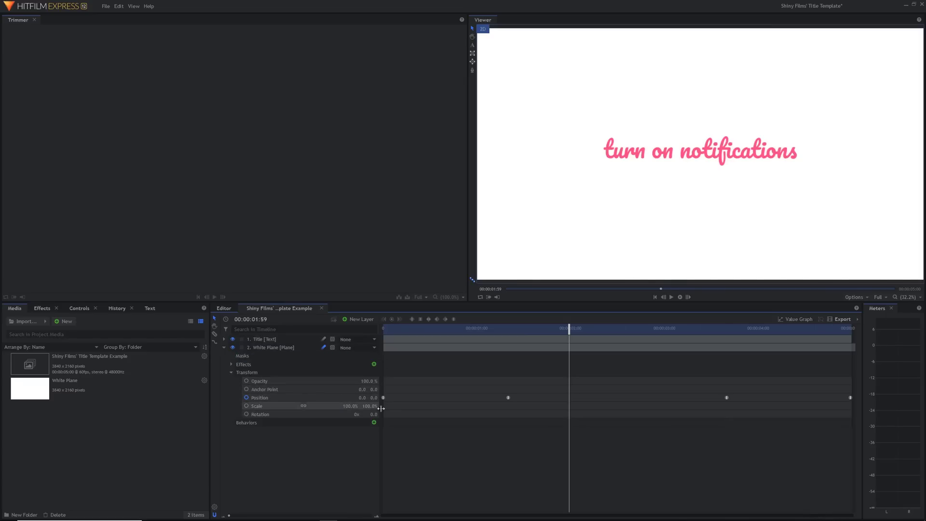
pyautogui.moveTo(384, 328); pyautogui.dragTo(858, 320)
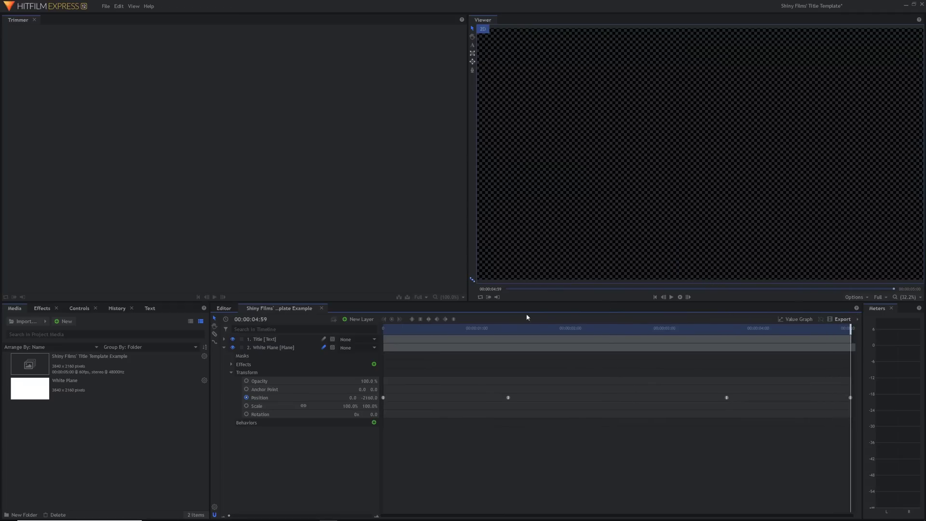
pyautogui.click(231, 364)
pyautogui.click(239, 373)
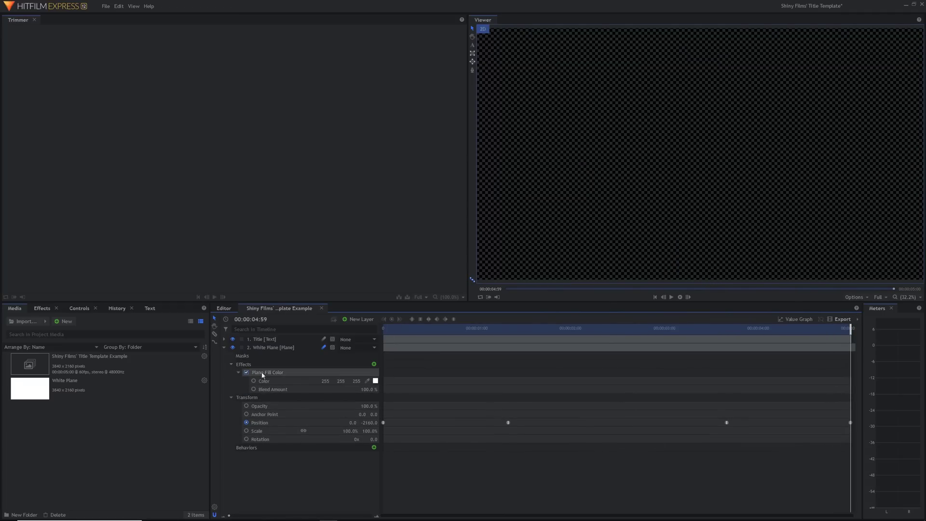
pyautogui.moveTo(394, 329); pyautogui.dragTo(506, 343)
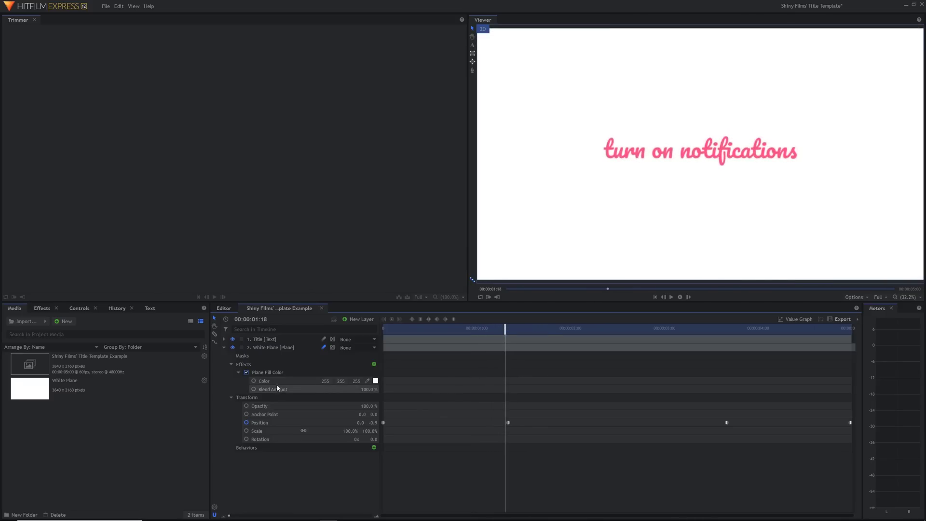
pyautogui.click(240, 372)
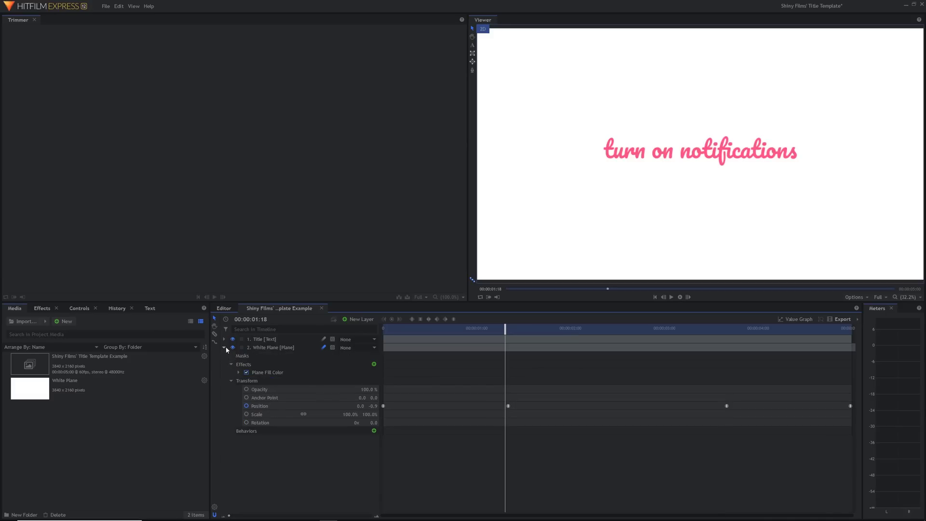
pyautogui.click(224, 348)
# - Examine the Title layer's Text Fill Color, Set Matte and Text Blur effects
pyautogui.click(224, 339)
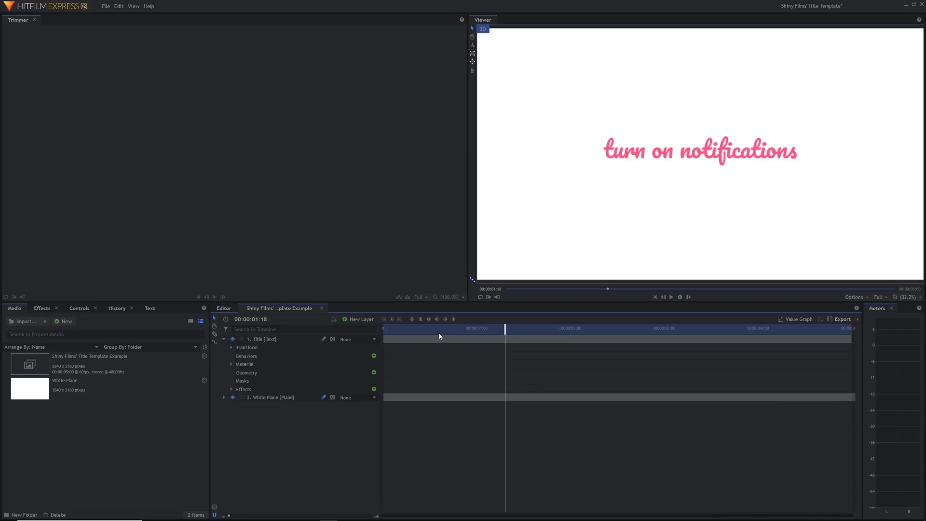
pyautogui.moveTo(439, 329); pyautogui.dragTo(503, 328)
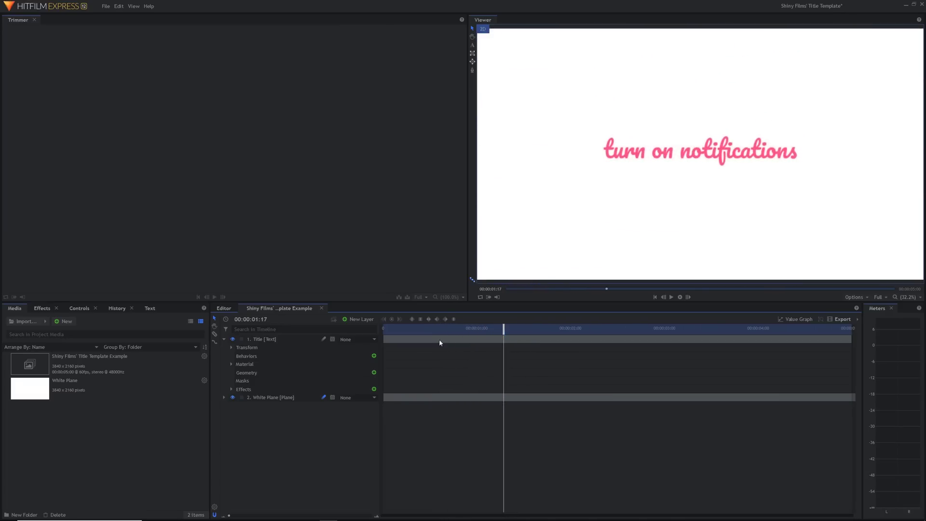
pyautogui.click(231, 389)
pyautogui.click(243, 397)
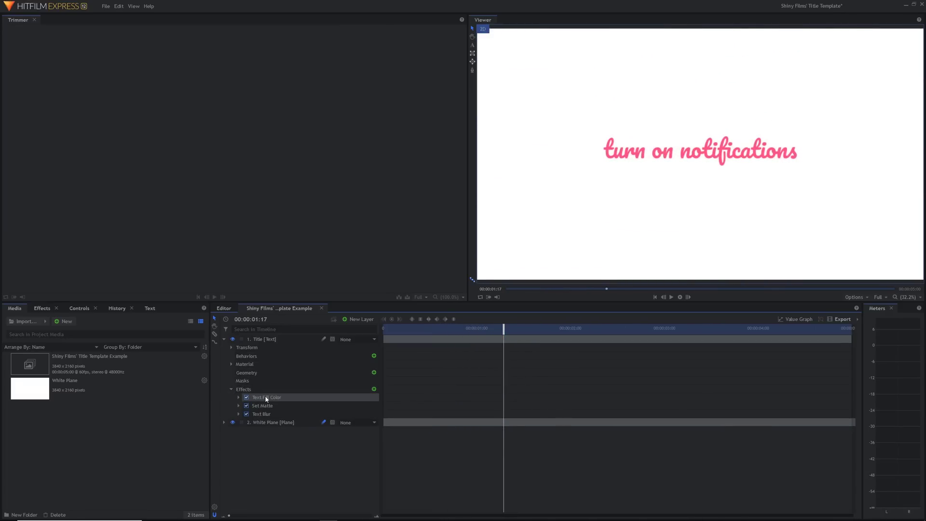
pyautogui.click(245, 409)
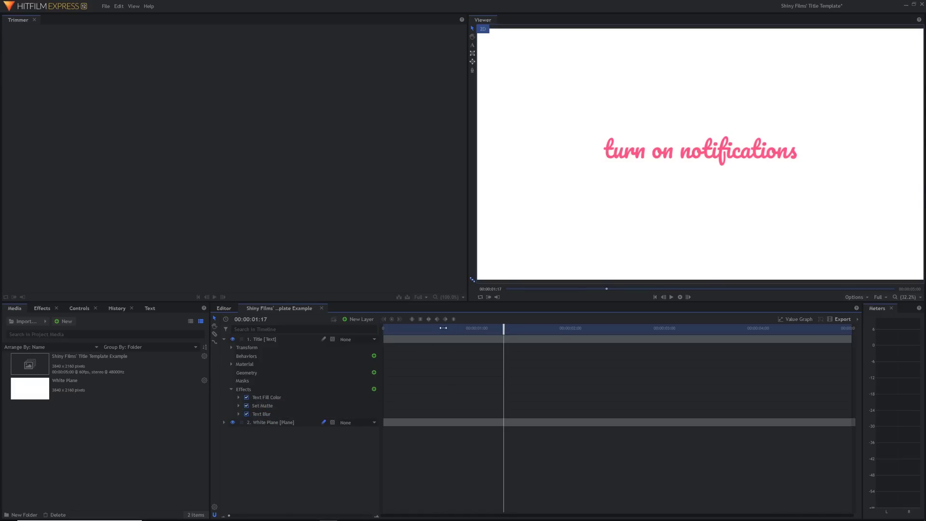
# - Compare the title at 00:00:00:36 with its Set Matte effect off and on, play the animation, and collapse the Title layer
pyautogui.moveTo(438, 328)
pyautogui.mouseDown()
pyautogui.moveTo(449, 328)
pyautogui.moveTo(418, 330)
pyautogui.moveTo(438, 332)
pyautogui.mouseUp()
pyautogui.click(247, 406)
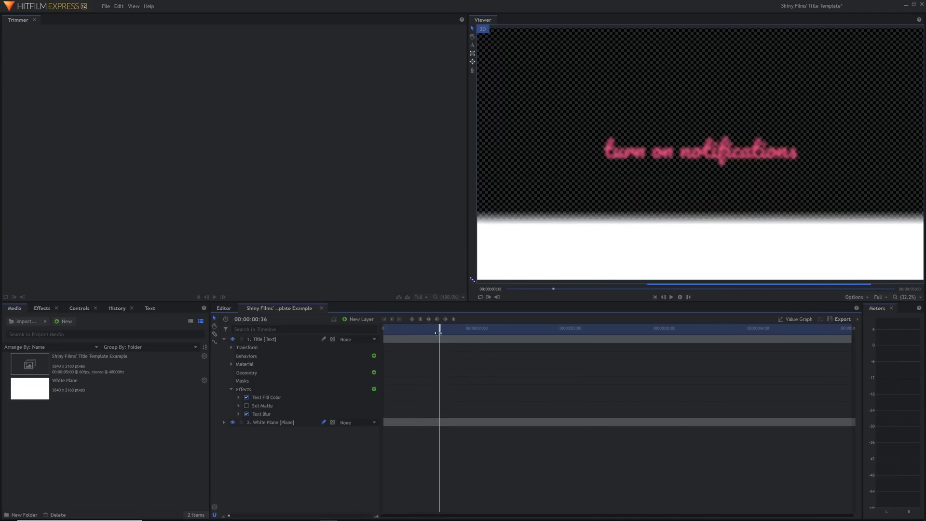
pyautogui.click(247, 405)
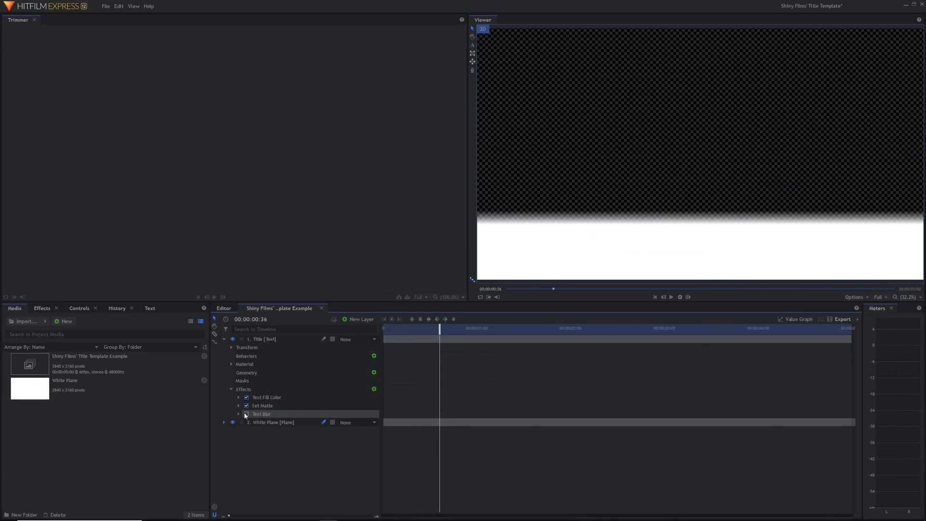
pyautogui.press('space')
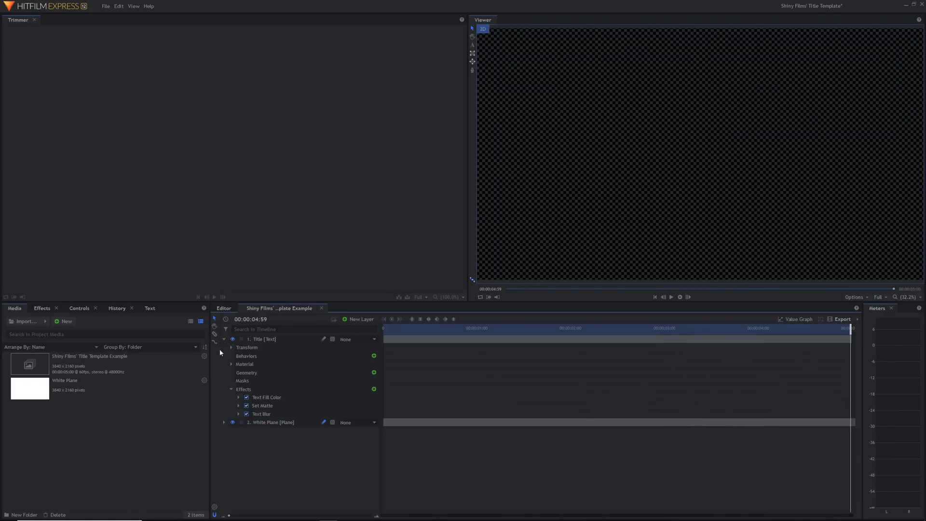
pyautogui.click(231, 389)
pyautogui.click(224, 339)
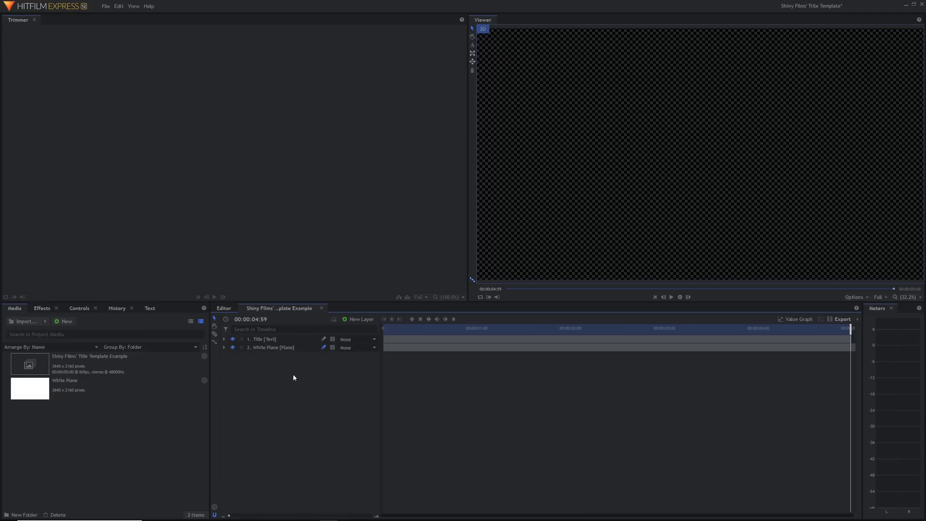
# - Place the title template composite shot at the start of the Editor's Video 1 track and move the playhead to 00:00:00:43
pyautogui.moveTo(270, 365); pyautogui.dragTo(282, 338)
pyautogui.click(268, 394)
pyautogui.click(223, 308)
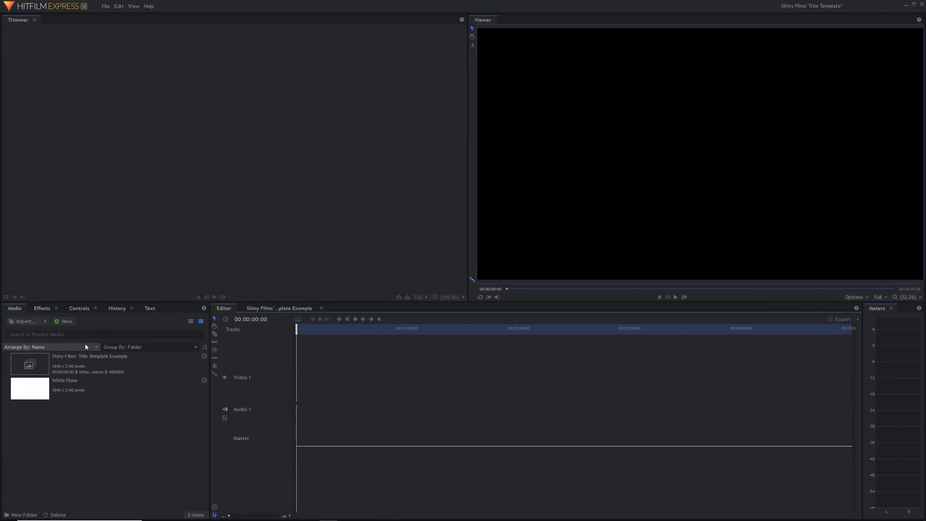
pyautogui.moveTo(83, 365); pyautogui.dragTo(297, 394)
pyautogui.moveTo(229, 516); pyautogui.dragTo(237, 516)
pyautogui.moveTo(357, 332)
pyautogui.mouseDown()
pyautogui.moveTo(445, 331)
pyautogui.moveTo(333, 338)
pyautogui.moveTo(346, 338)
pyautogui.mouseUp()
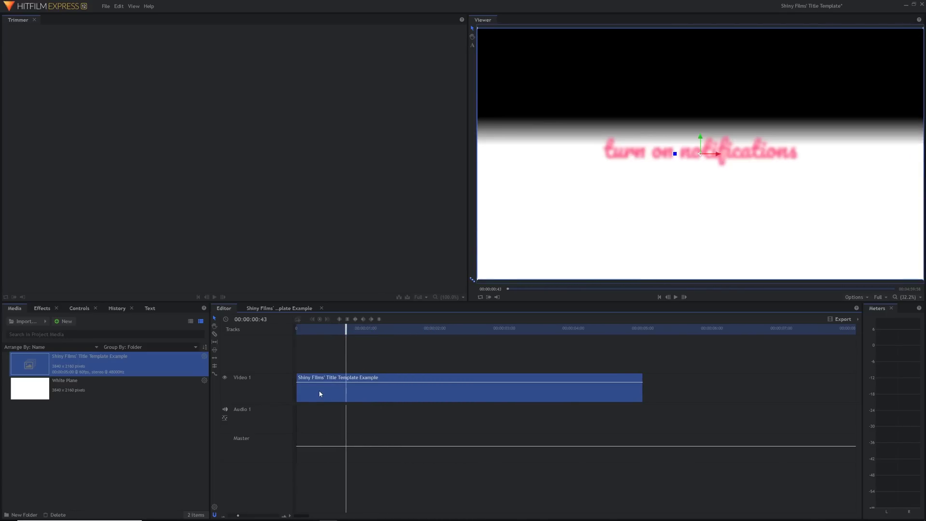
# - Examine the placed template clip's Clip Properties and Transform settings, then collapse both groups
pyautogui.click(92, 308)
pyautogui.click(6, 346)
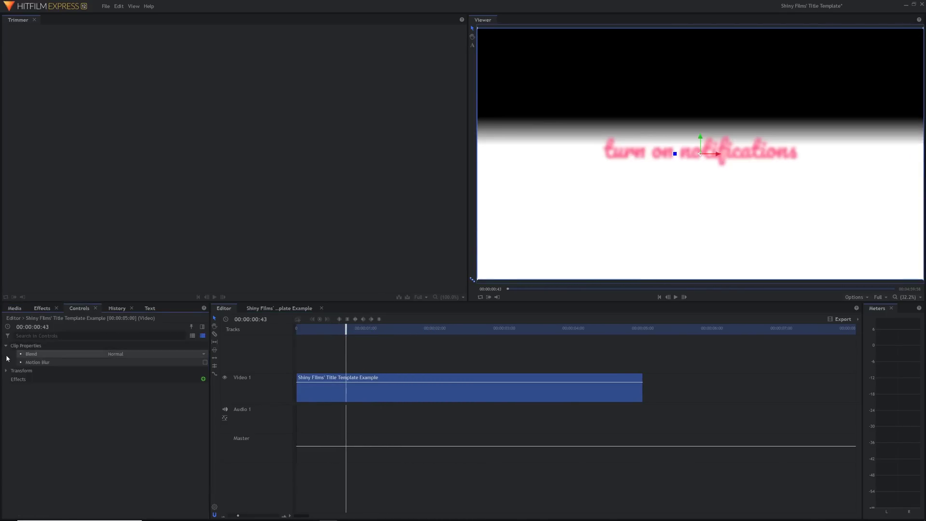
pyautogui.click(7, 370)
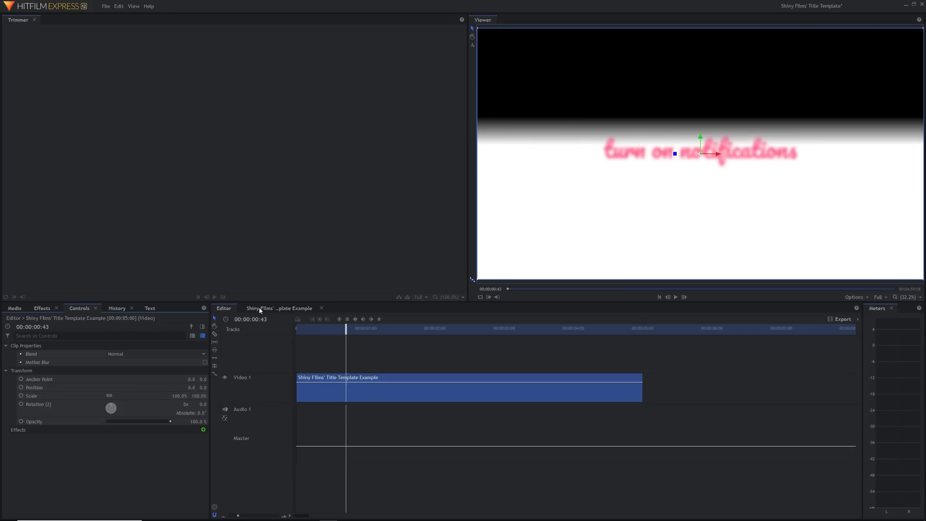
pyautogui.click(6, 371)
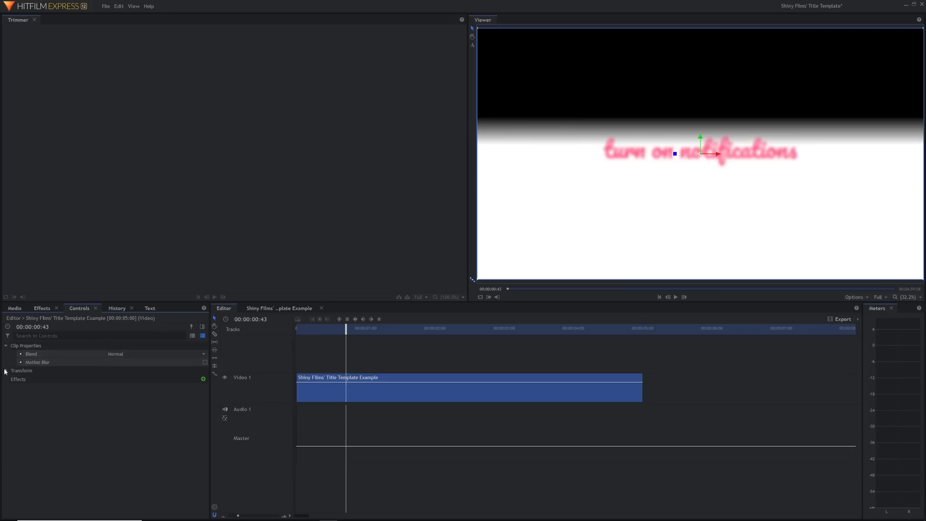
pyautogui.click(5, 345)
# - In the title template composite shot, publish the Color property of the White Plane layer's Plane Fill Color effect
pyautogui.click(265, 311)
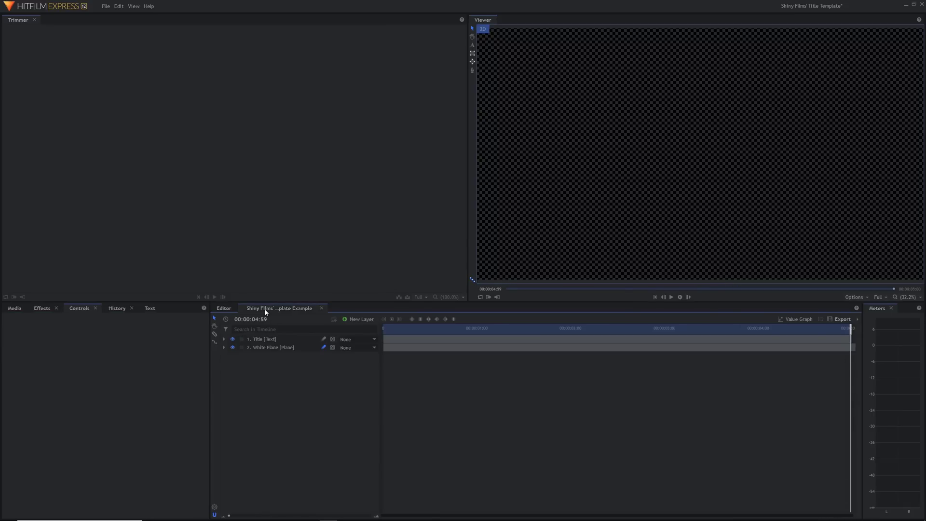
pyautogui.moveTo(482, 329); pyautogui.dragTo(541, 328)
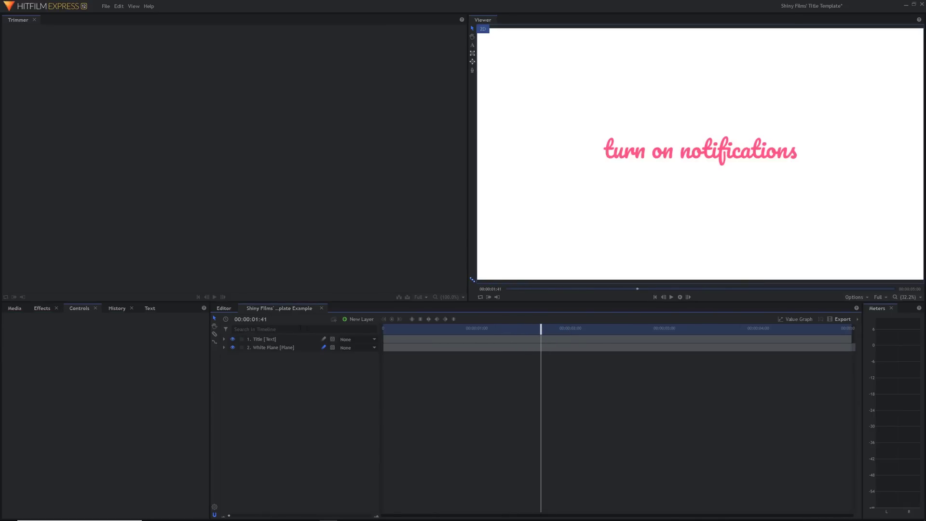
pyautogui.click(223, 348)
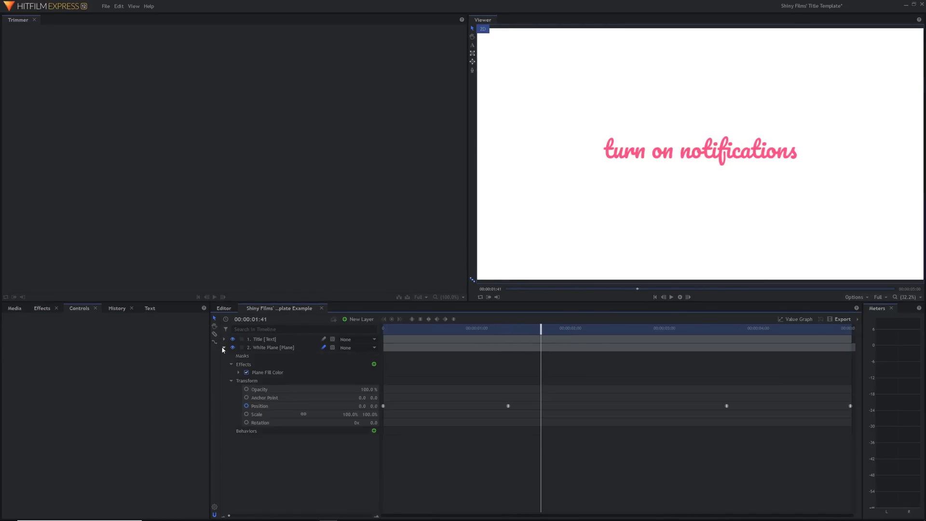
pyautogui.click(238, 372)
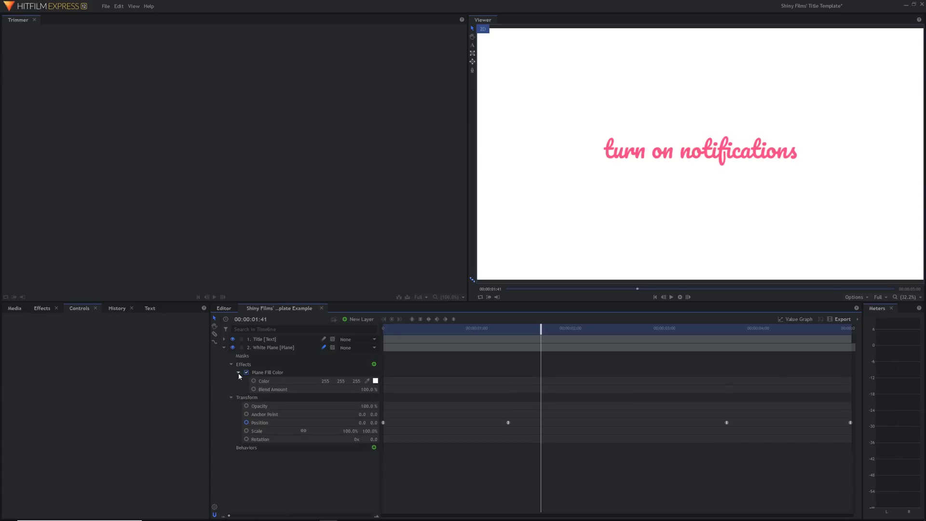
pyautogui.click(273, 384)
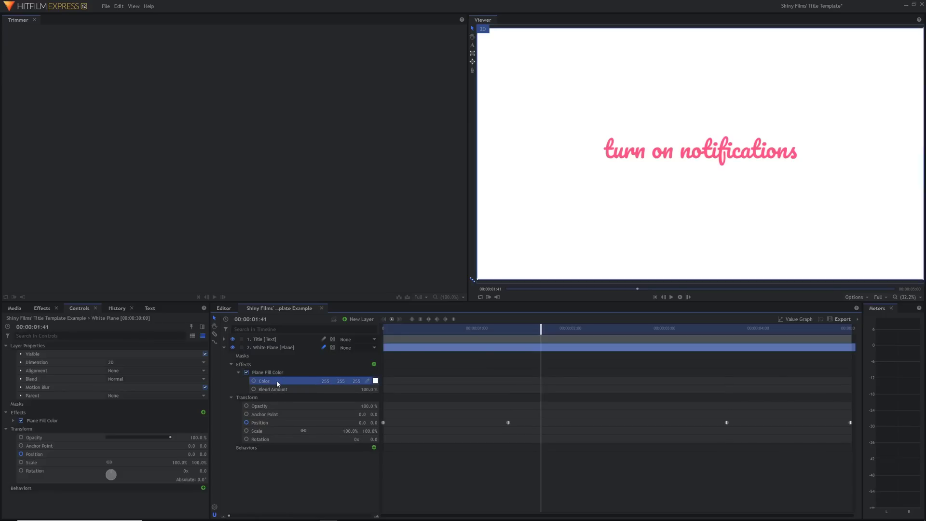
pyautogui.rightClick(278, 382)
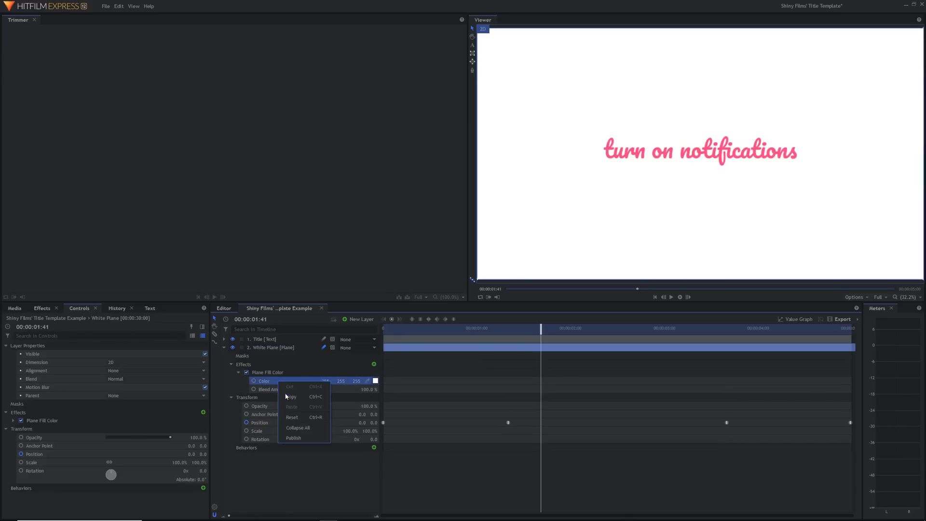
pyautogui.click(302, 438)
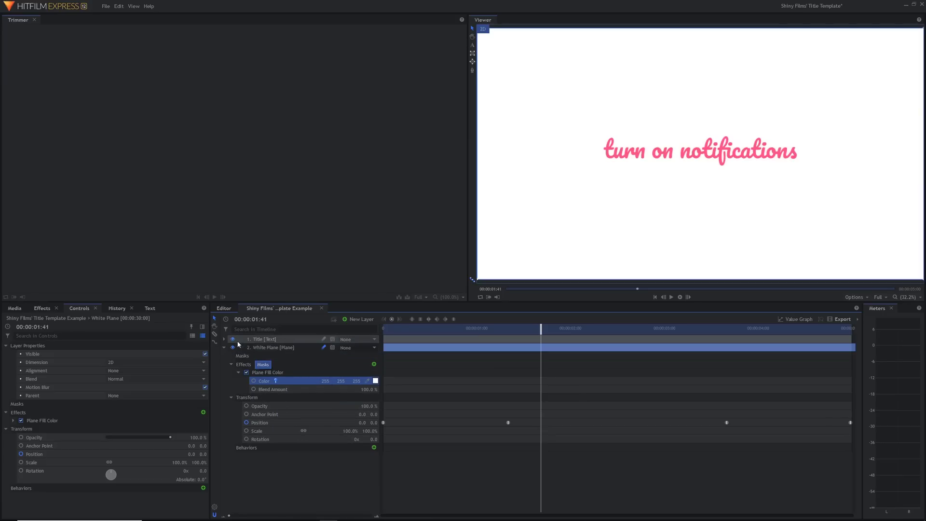
pyautogui.click(260, 347)
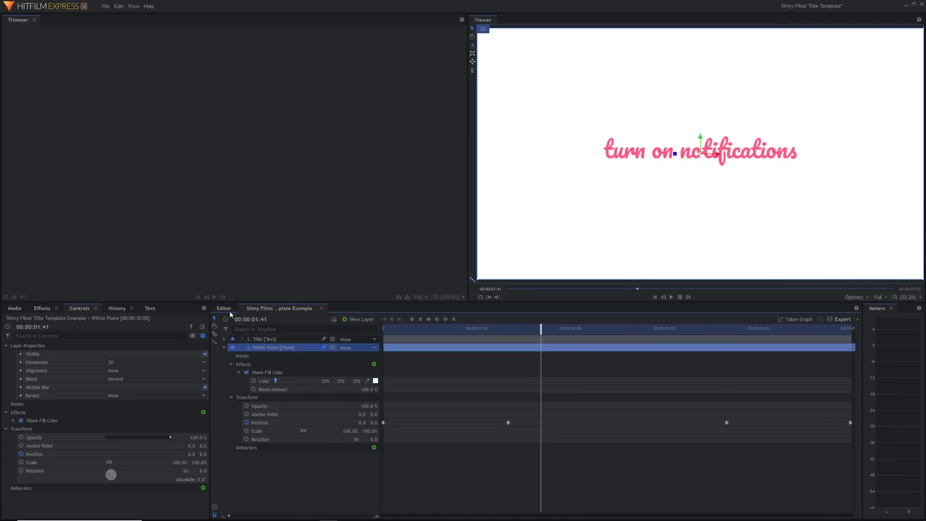
# - Replace the template clip in the Editor by deleting it and placing the composite shot again at the start of Video 1
pyautogui.click(222, 309)
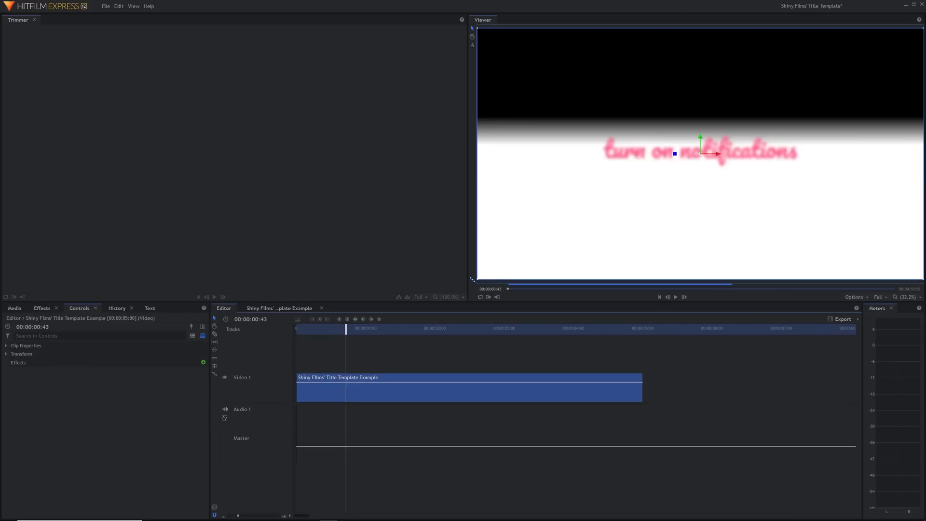
pyautogui.click(6, 354)
pyautogui.click(6, 354)
pyautogui.press('Delete')
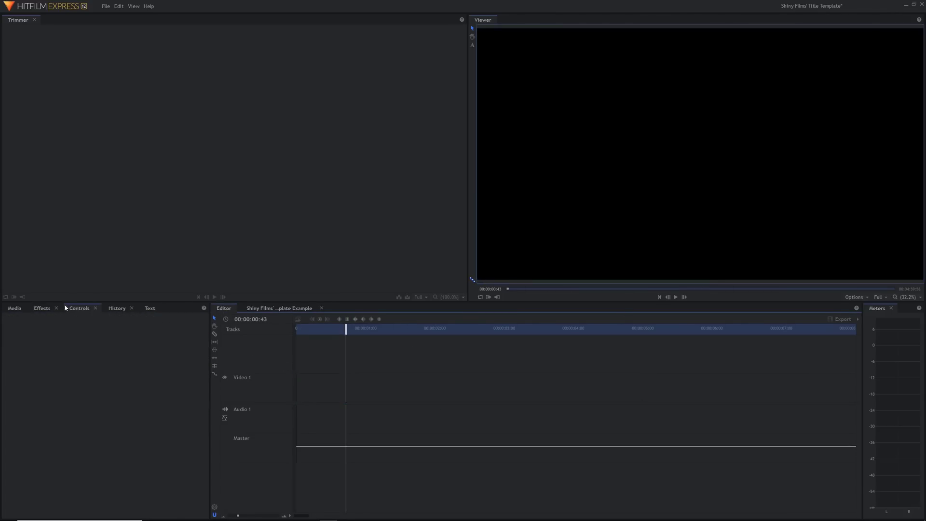
pyautogui.click(14, 308)
pyautogui.moveTo(29, 364); pyautogui.dragTo(297, 393)
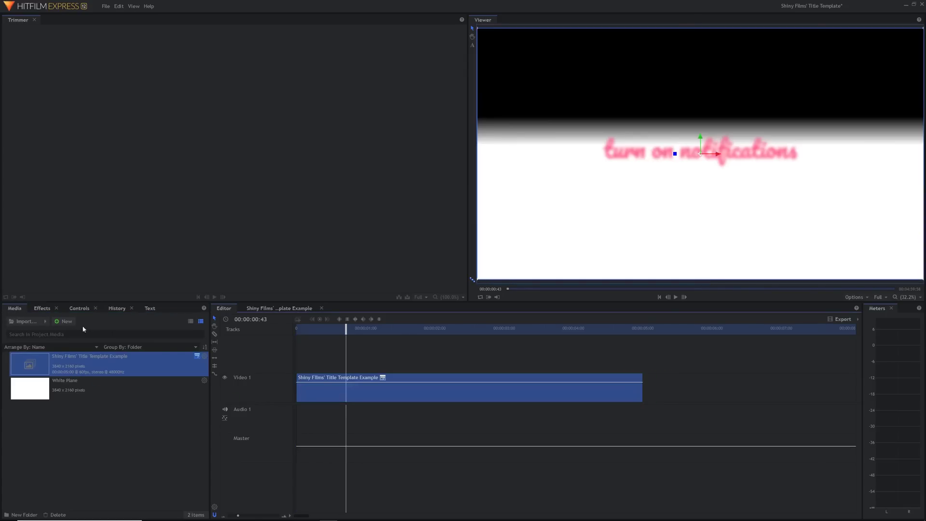
# - Set the template clip's published Color to blue #2b2eff and move the Editor playhead to 00:00:01:44
pyautogui.click(70, 310)
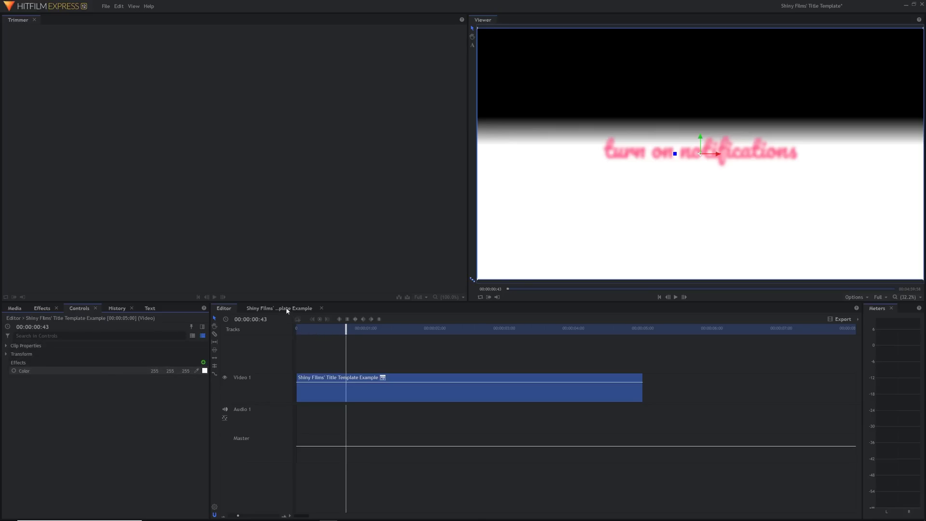
pyautogui.click(205, 371)
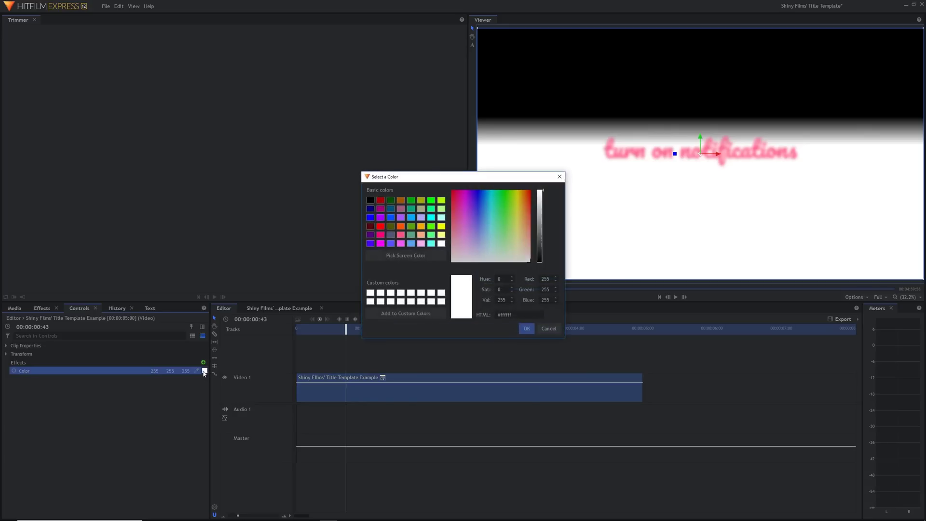
pyautogui.click(477, 203)
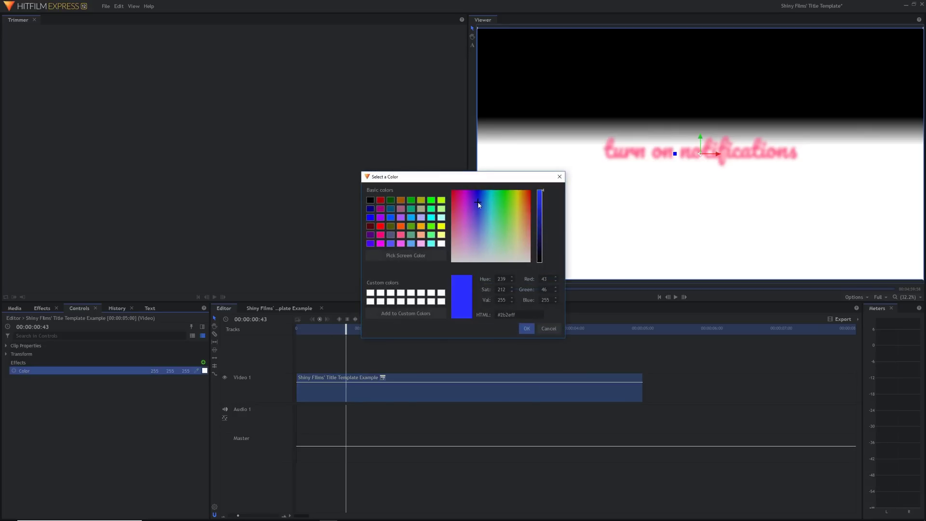
pyautogui.click(523, 329)
pyautogui.moveTo(389, 328); pyautogui.dragTo(416, 328)
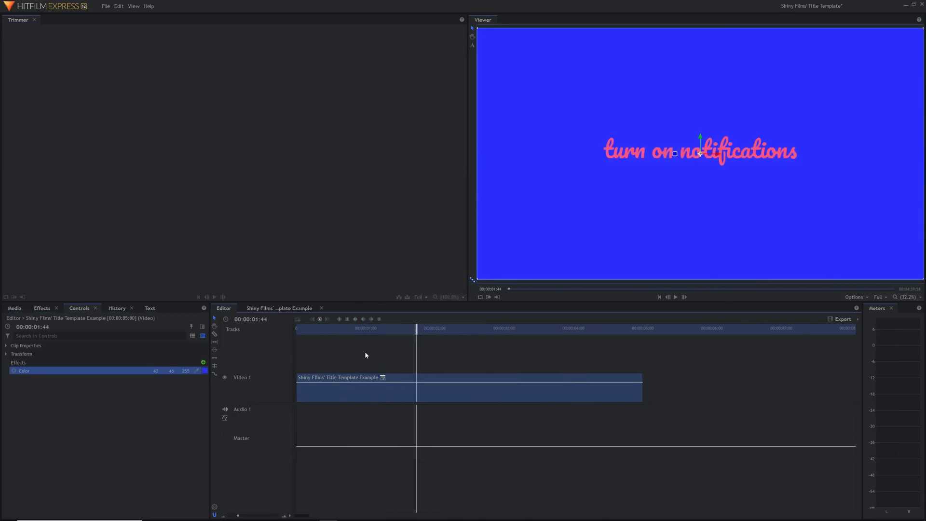
# - In the title template composite shot, publish the Color property of the Title layer's Text Fill Color effect
pyautogui.click(284, 309)
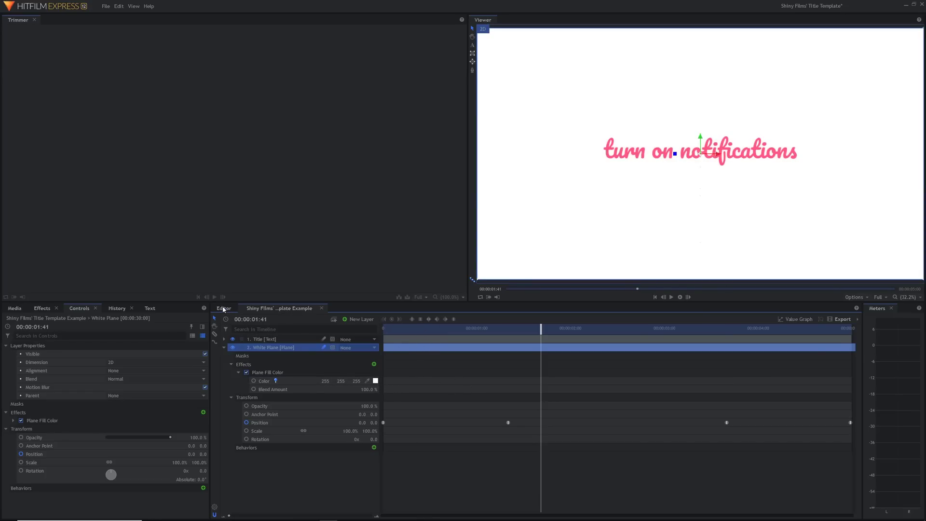
pyautogui.click(224, 339)
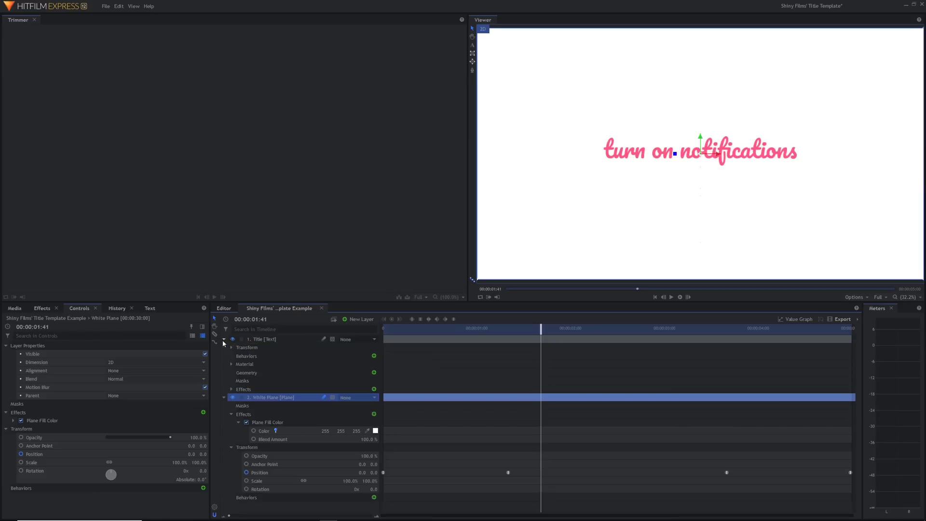
pyautogui.click(232, 390)
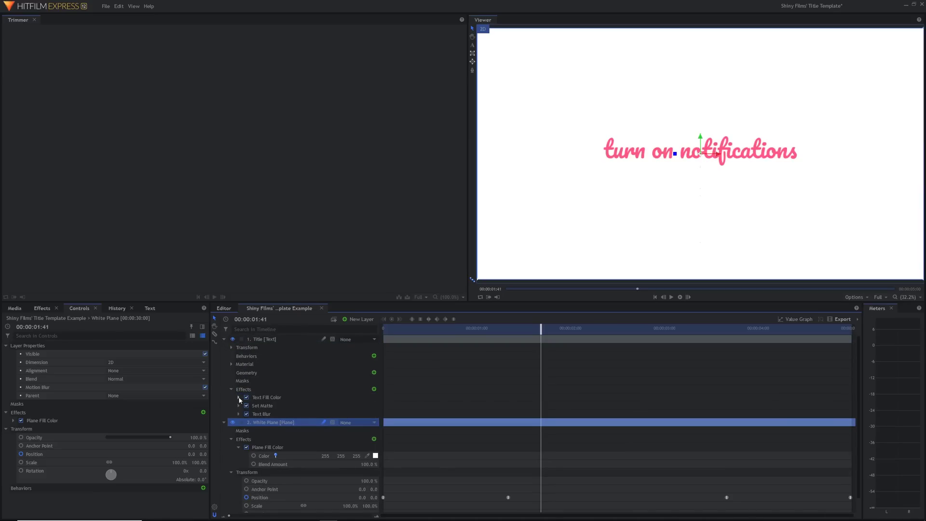
pyautogui.click(238, 397)
pyautogui.click(275, 409)
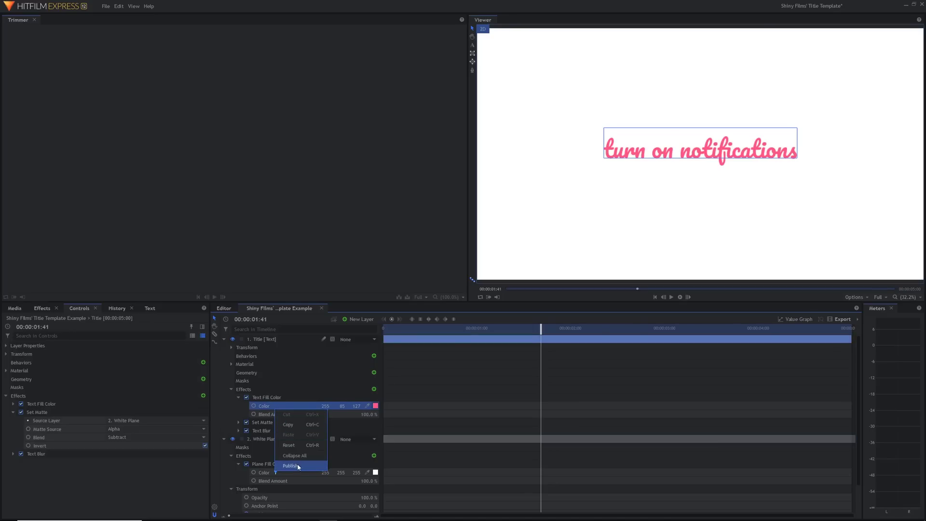
# - Publish the Radius property of the Title layer's Text Blur effect
pyautogui.click(238, 431)
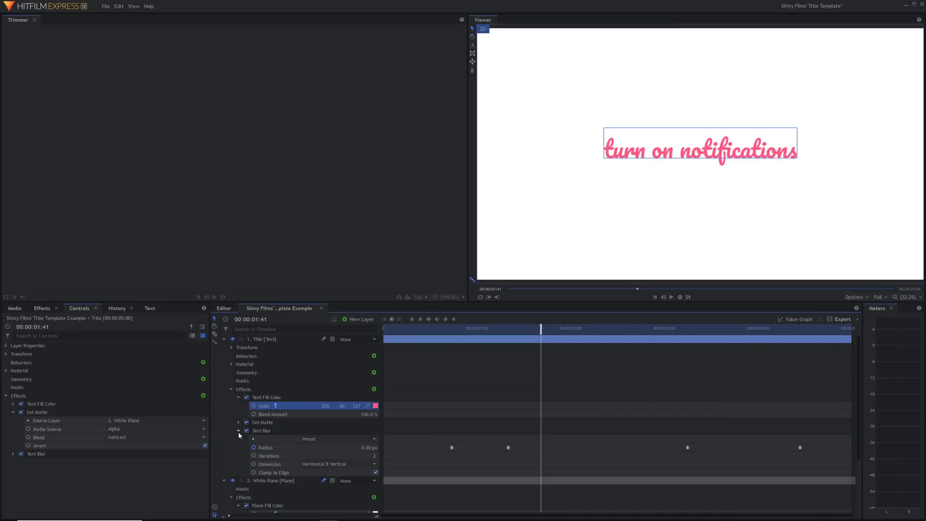
pyautogui.scroll(-3, 247, 420)
pyautogui.click(268, 377)
pyautogui.rightClick(269, 377)
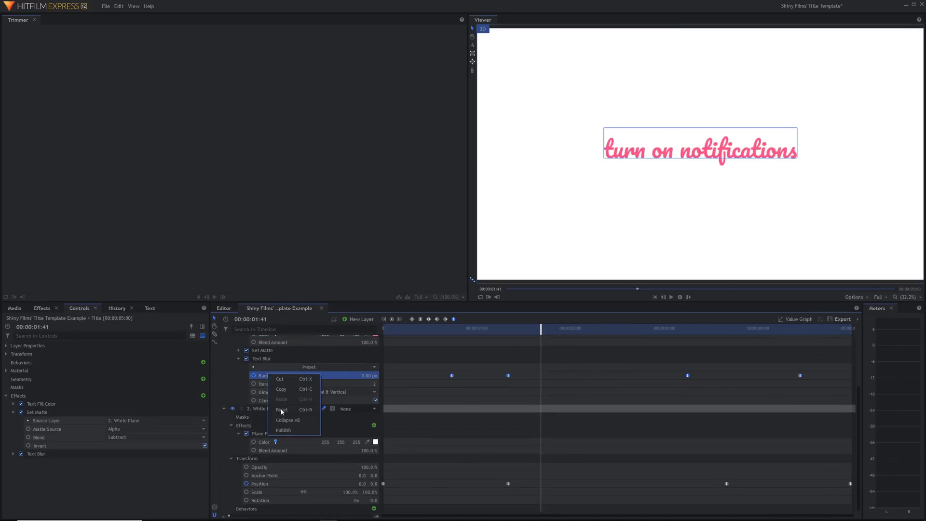
pyautogui.click(286, 430)
# - Move the composite shot's playhead to 00:00:01:14 and publish the White Plane layer's Position property
pyautogui.moveTo(487, 334)
pyautogui.mouseDown()
pyautogui.moveTo(441, 333)
pyautogui.moveTo(499, 337)
pyautogui.mouseUp()
pyautogui.click(265, 484)
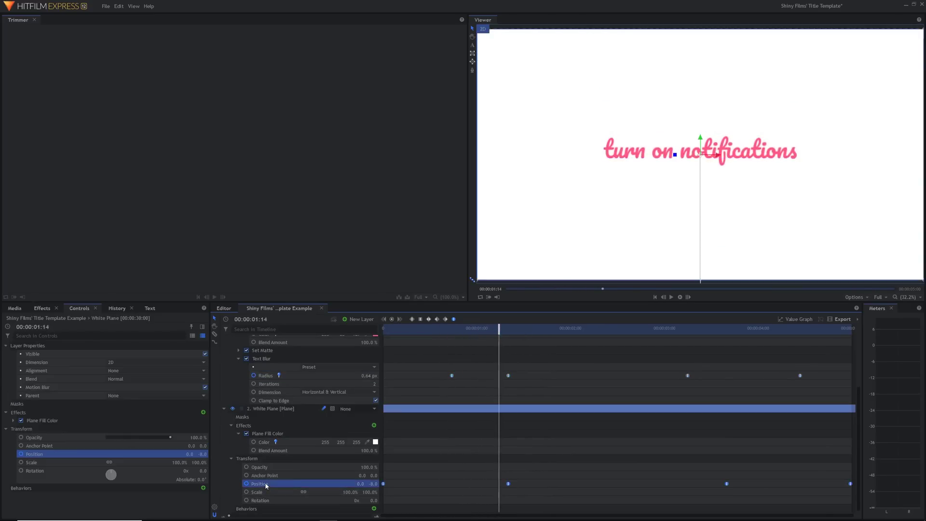
pyautogui.rightClick(266, 483)
pyautogui.click(280, 478)
pyautogui.scroll(3, 447, 434)
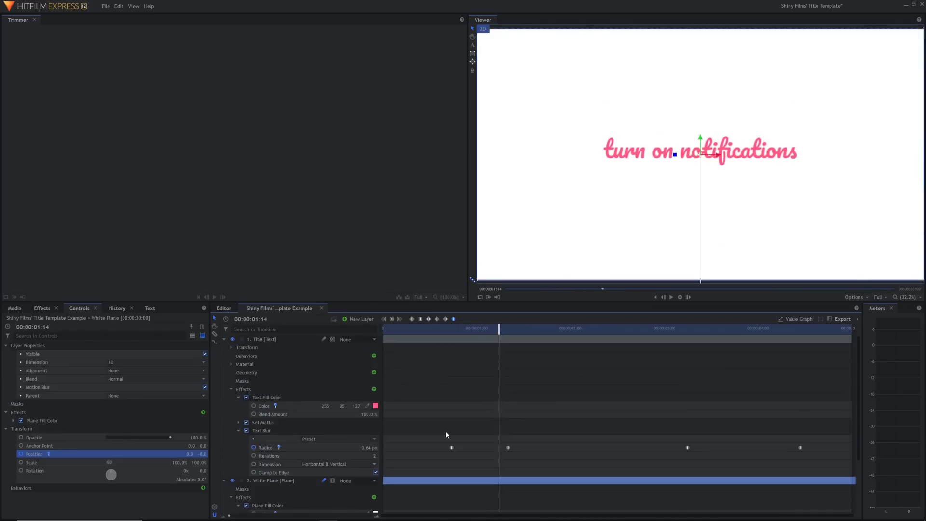
# - Replace the template clip with a fresh copy at the start of Video 1 and review its published properties
pyautogui.click(234, 309)
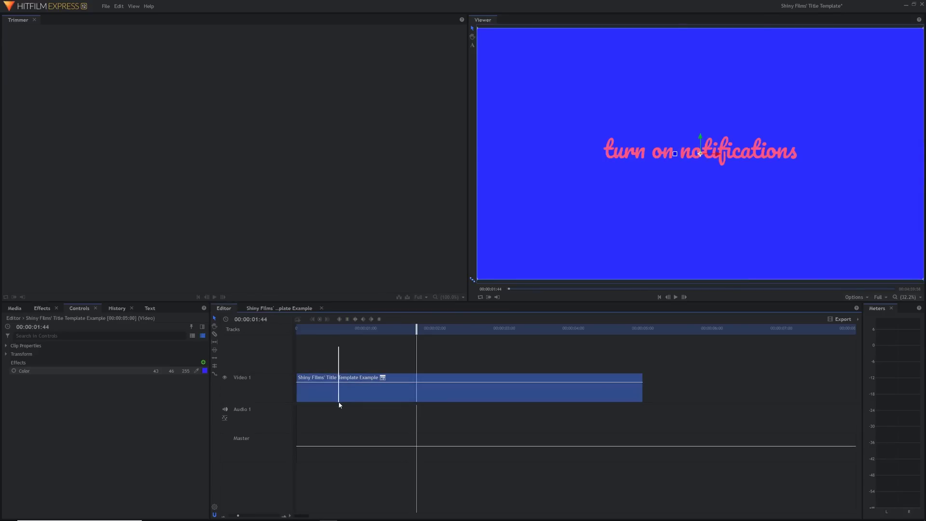
pyautogui.press('Delete')
pyautogui.click(15, 307)
pyautogui.moveTo(80, 364); pyautogui.dragTo(296, 388)
pyautogui.click(79, 308)
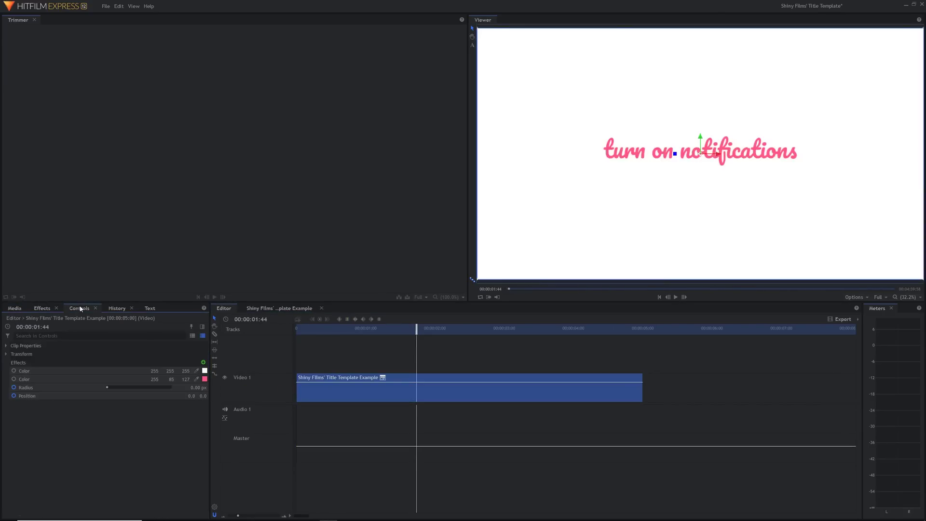
pyautogui.moveTo(41, 407); pyautogui.dragTo(37, 371)
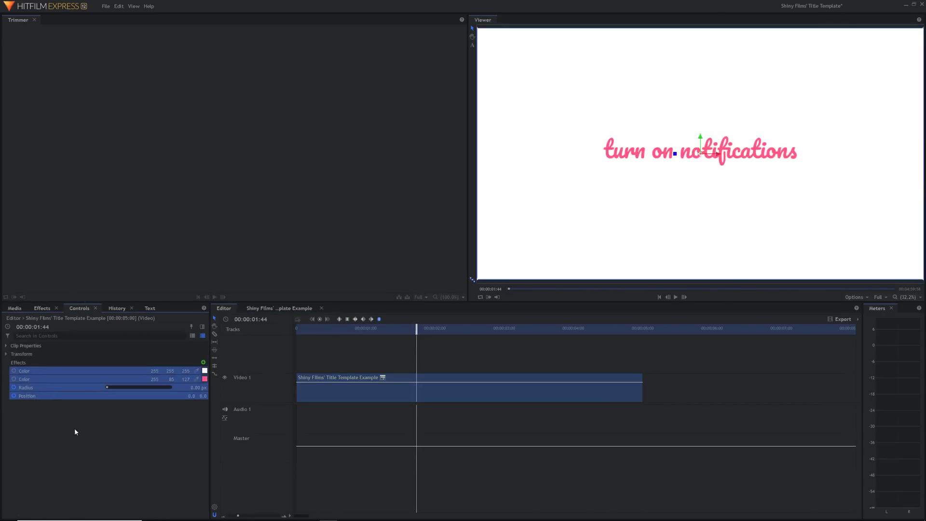
pyautogui.click(75, 427)
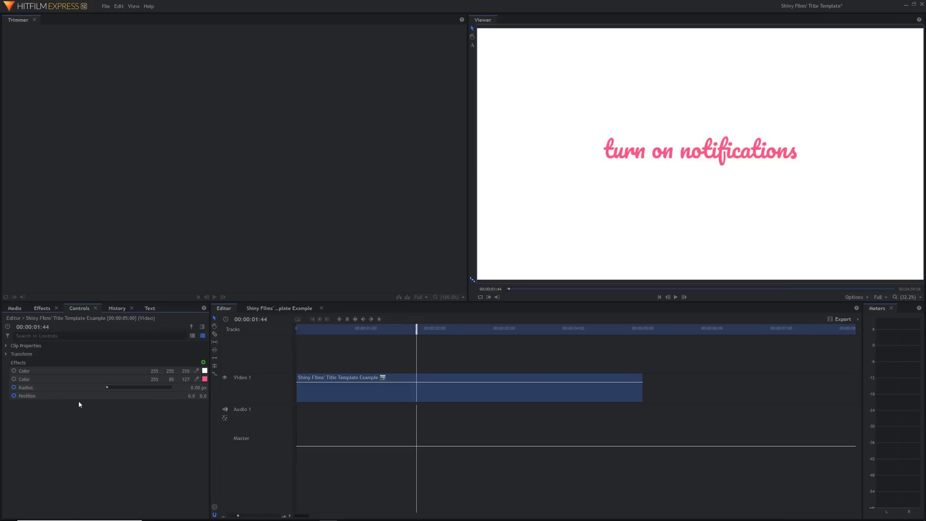
# - Collapse both layers in the title template composite shot and publish the Title text layer
pyautogui.click(263, 308)
pyautogui.scroll(2, 297, 377)
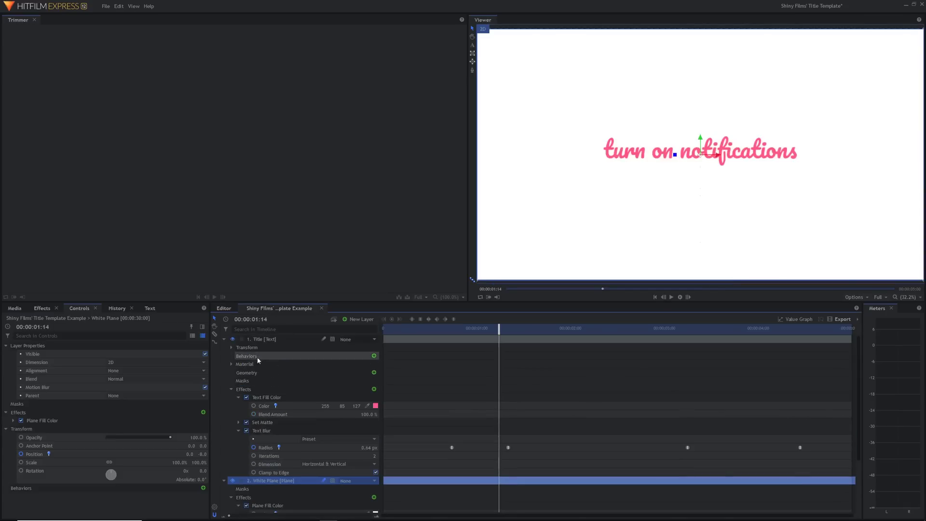
pyautogui.click(224, 339)
pyautogui.click(224, 347)
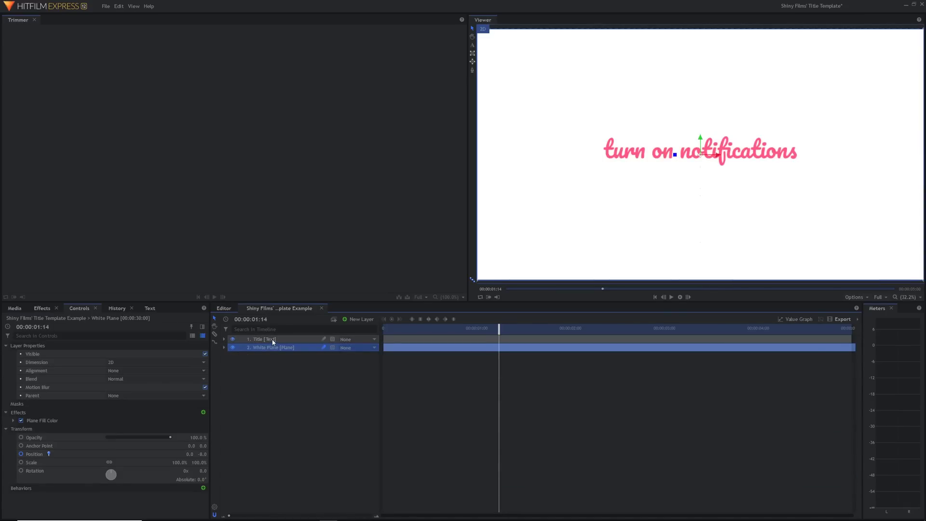
pyautogui.rightClick(273, 342)
pyautogui.click(281, 339)
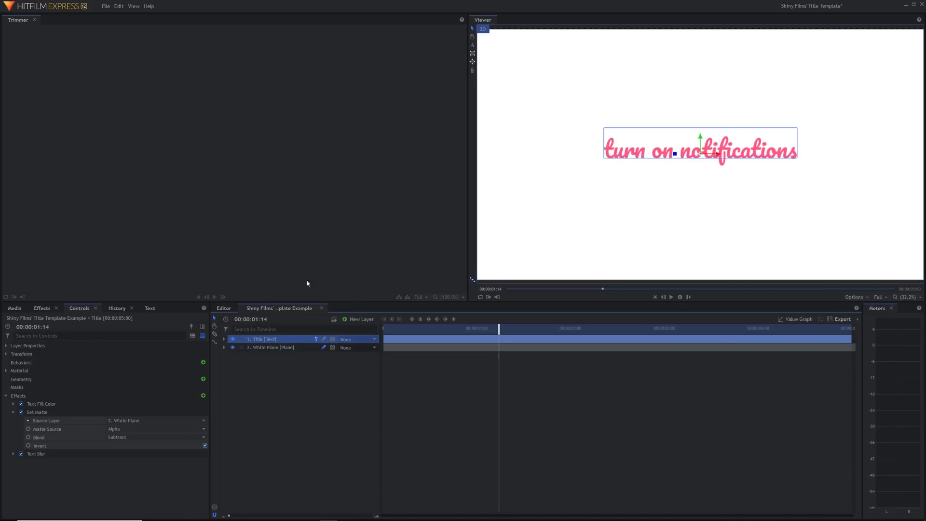
# - Delete the old template clip from the Editor, place the composite shot at the start of Video 1 again and show its controls
pyautogui.click(219, 308)
pyautogui.click(357, 398)
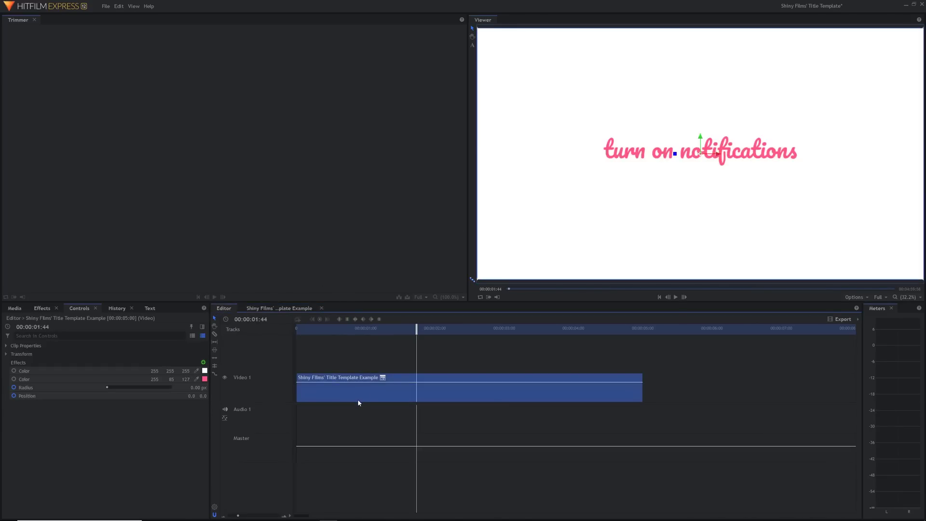
pyautogui.press('Delete')
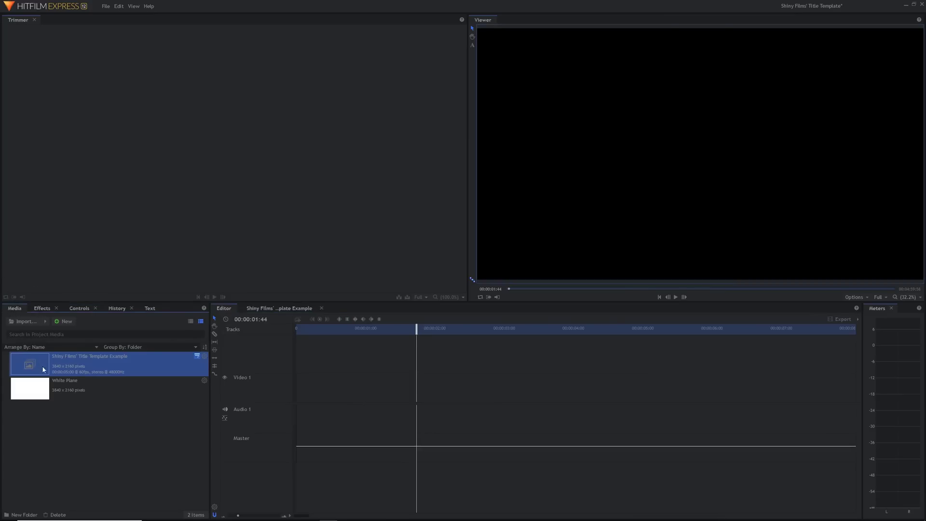
pyautogui.moveTo(41, 365); pyautogui.dragTo(299, 382)
pyautogui.click(75, 311)
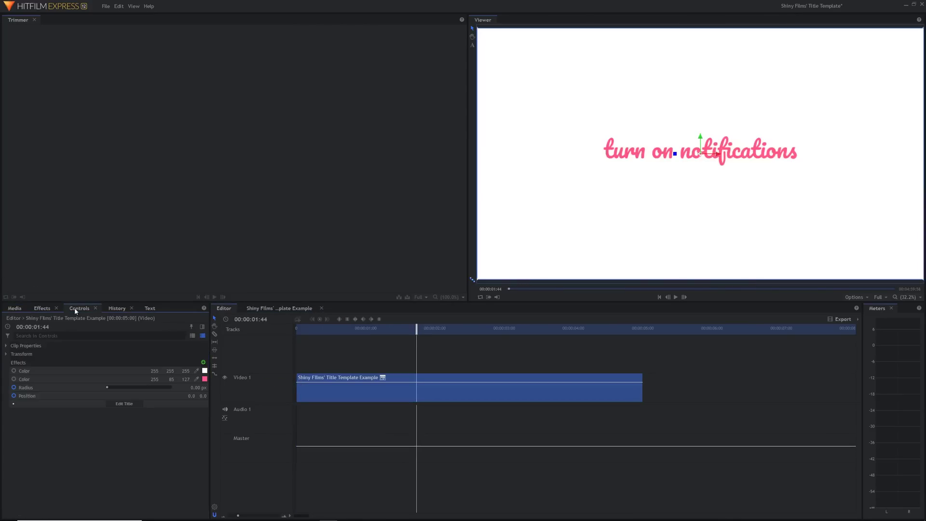
# - Change the template clip's title text to "subscribe to shiny films" from the Editor and return to the Select tool
pyautogui.click(123, 404)
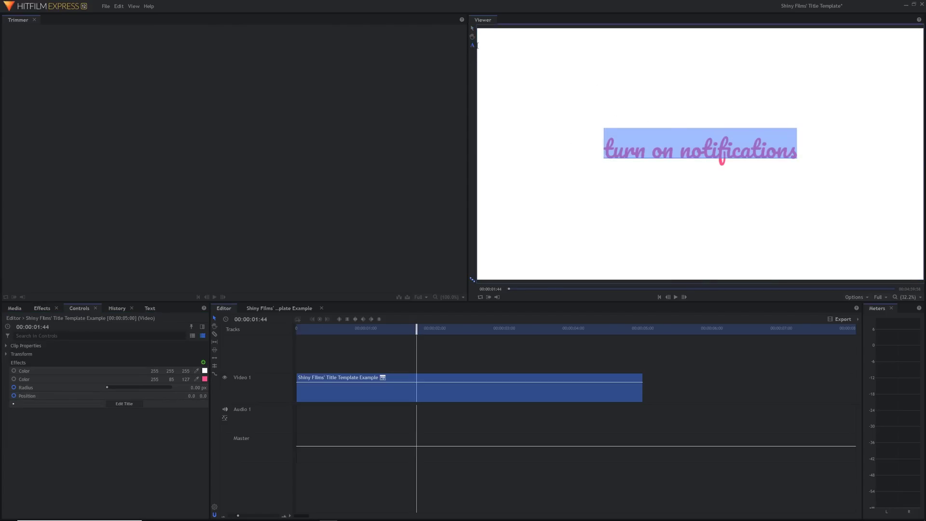
pyautogui.write('subscribe to shiny')
pyautogui.write('films')
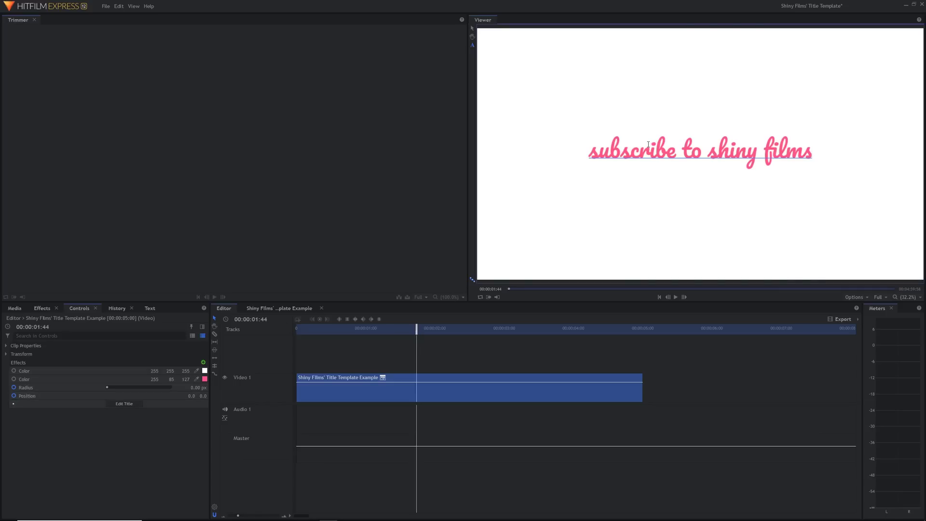
pyautogui.click(473, 28)
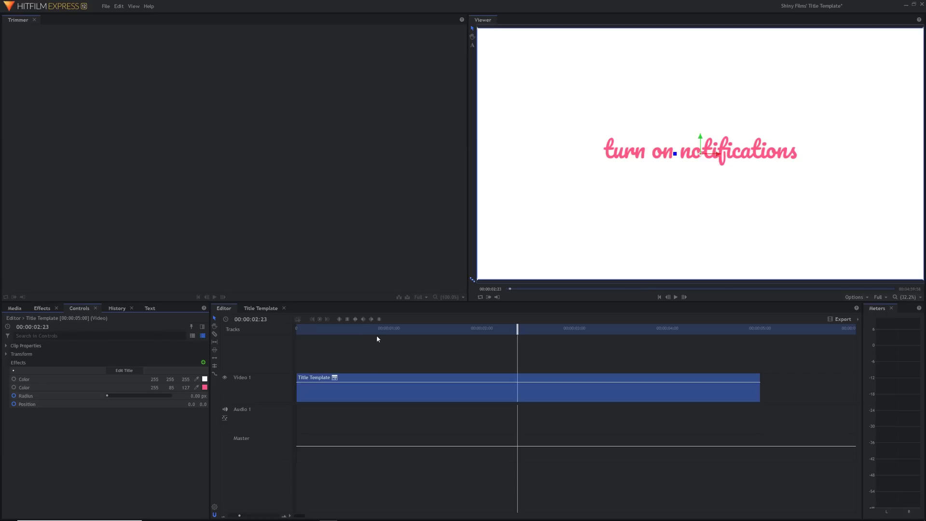
pyautogui.moveTo(396, 356); pyautogui.dragTo(453, 387)
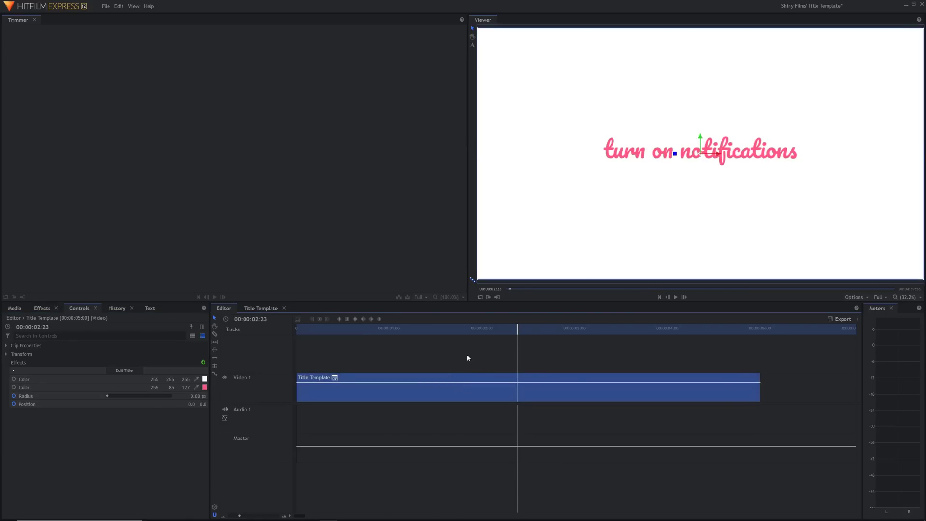
pyautogui.moveTo(471, 330); pyautogui.dragTo(444, 333)
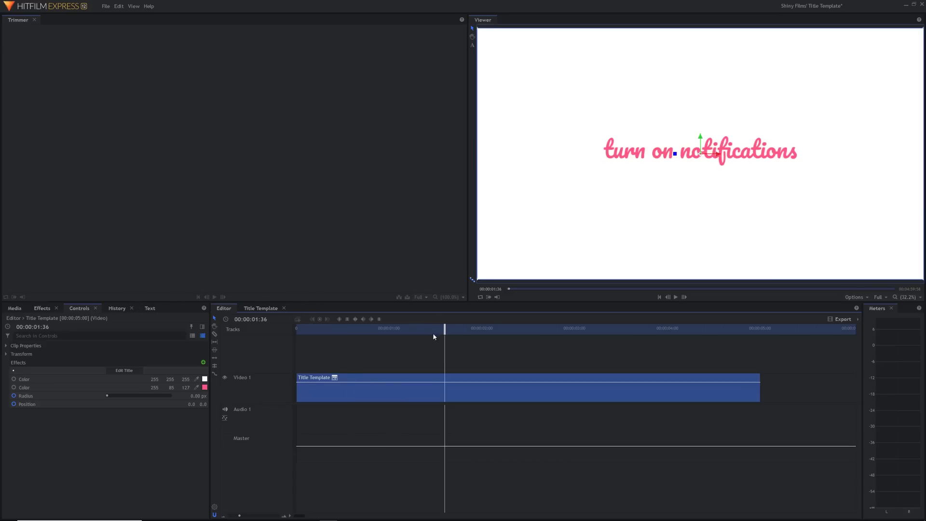
pyautogui.click(330, 356)
# - Create a composite shot from the 4K UHD @ 60 fps template with a duration of 00:00:30:00, and return to the Editor
pyautogui.click(15, 308)
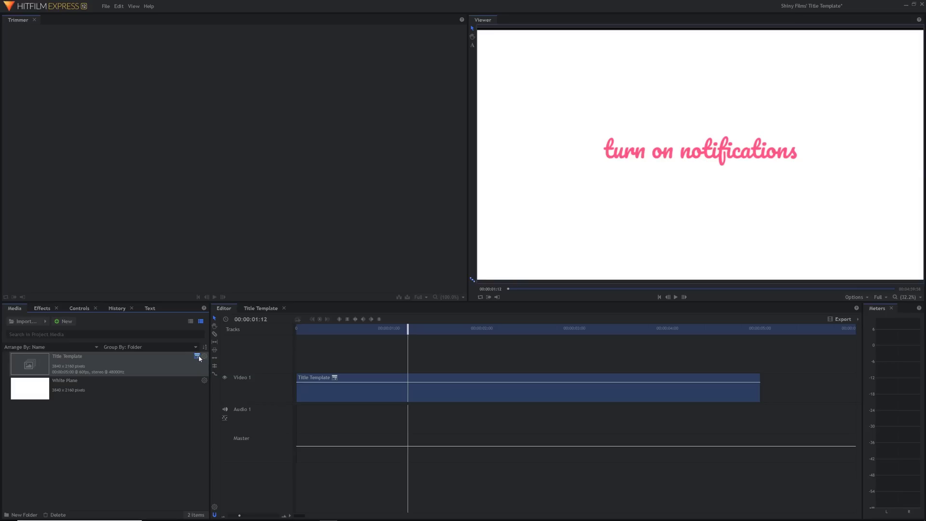
pyautogui.click(54, 320)
pyautogui.click(73, 329)
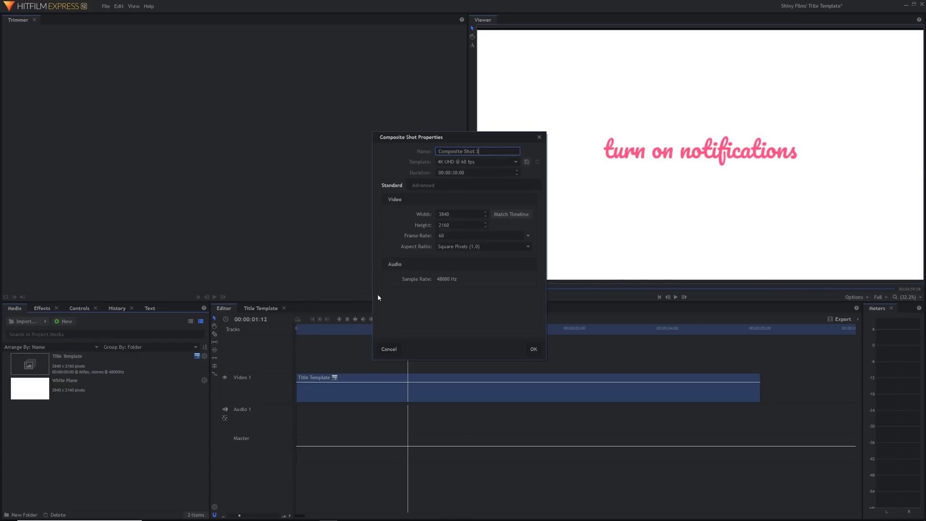
pyautogui.click(531, 349)
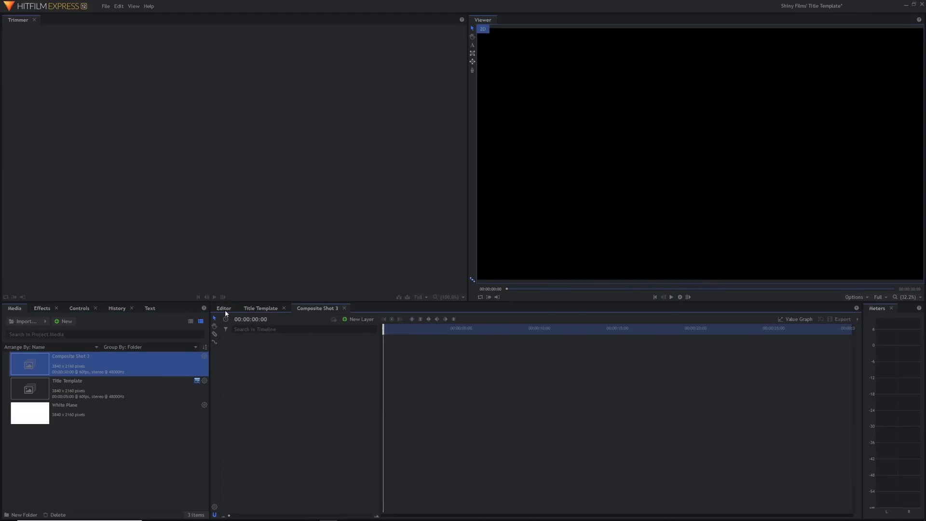
pyautogui.click(224, 310)
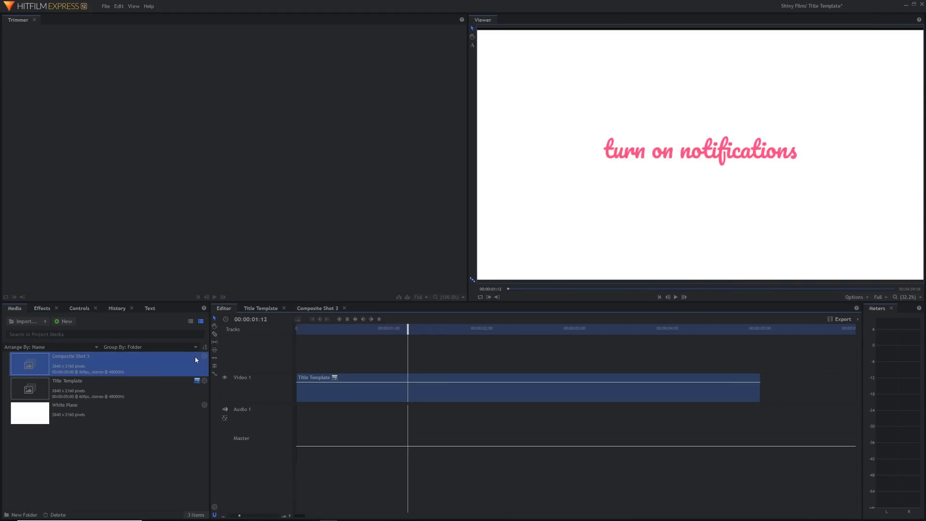
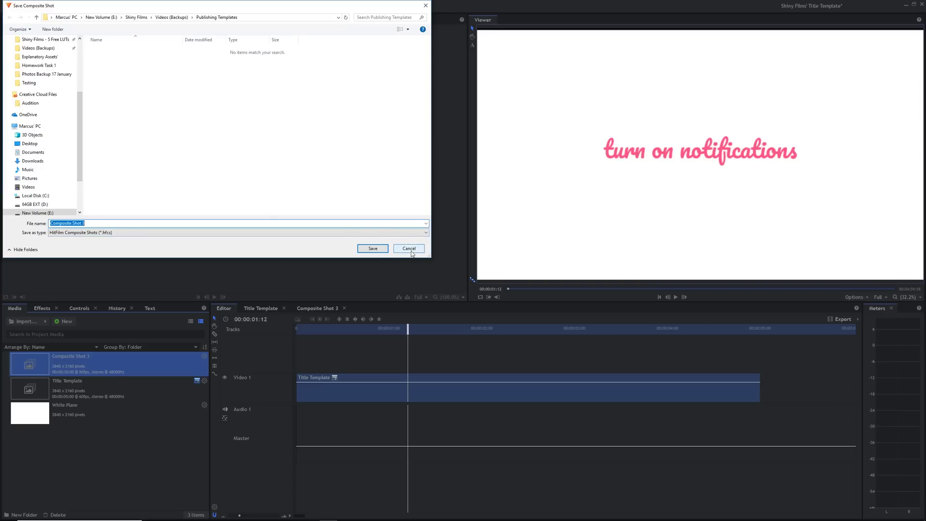
# - Cancel saving Composite Shot 3 and remove it from the project media
pyautogui.click(409, 249)
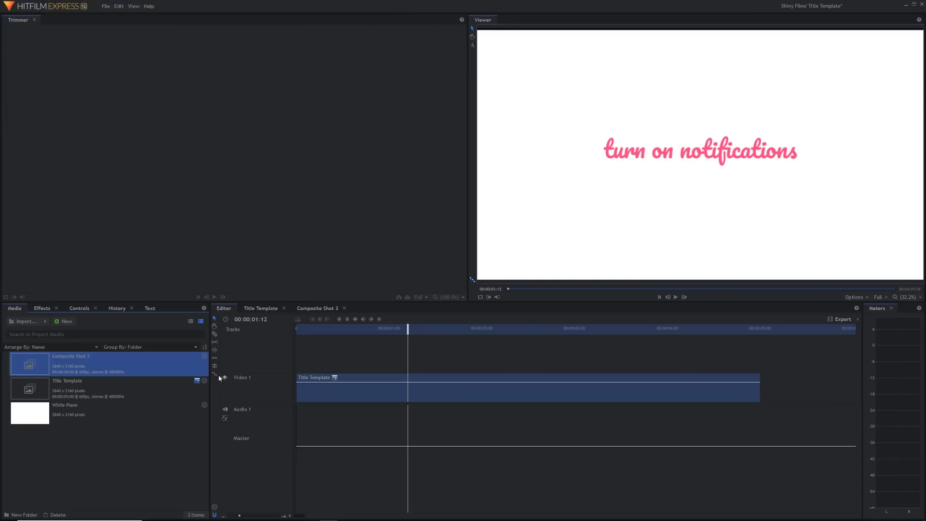
pyautogui.press('Delete')
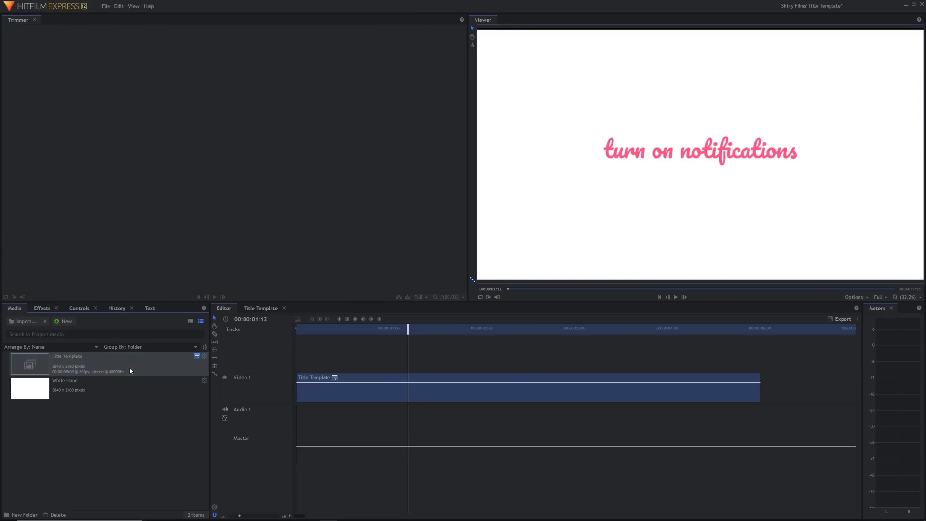
# - Save the Title Template composite shot as a reusable template named Title Template in the Current Edit folder
pyautogui.rightClick(65, 367)
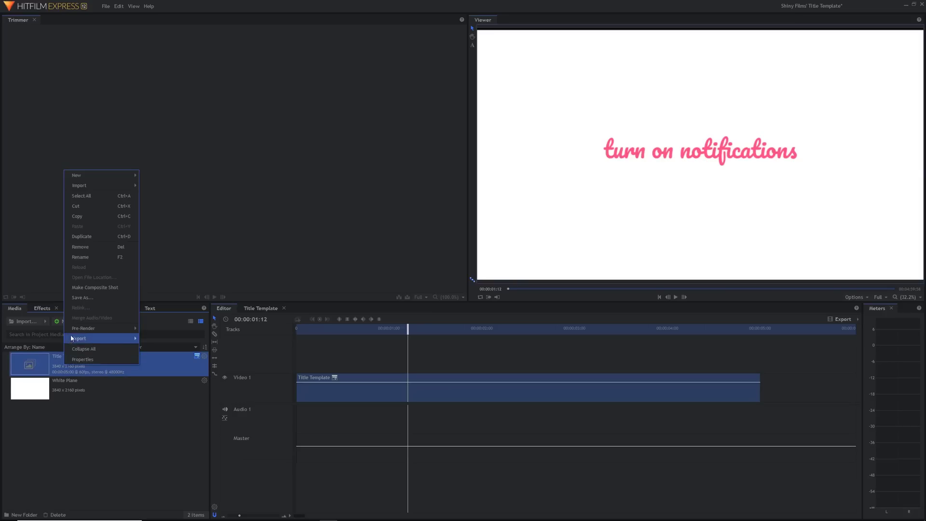
pyautogui.click(79, 298)
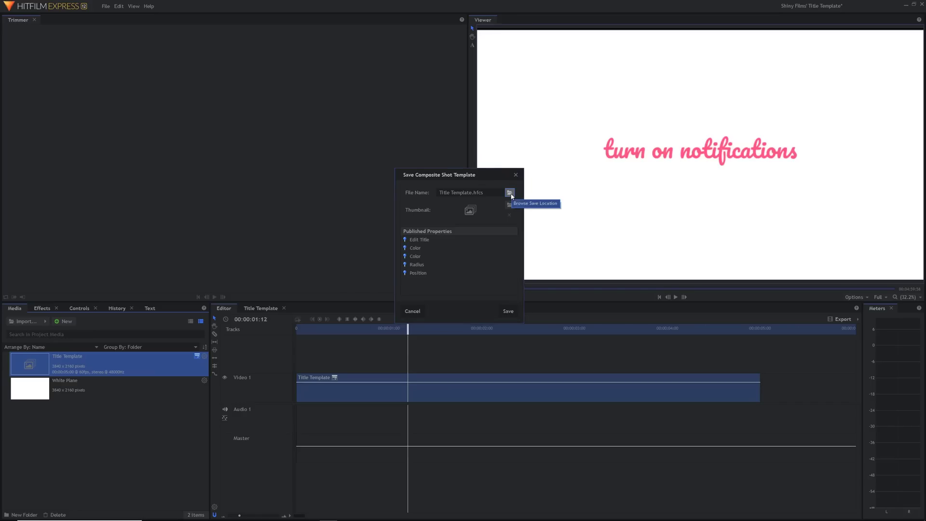
pyautogui.click(510, 193)
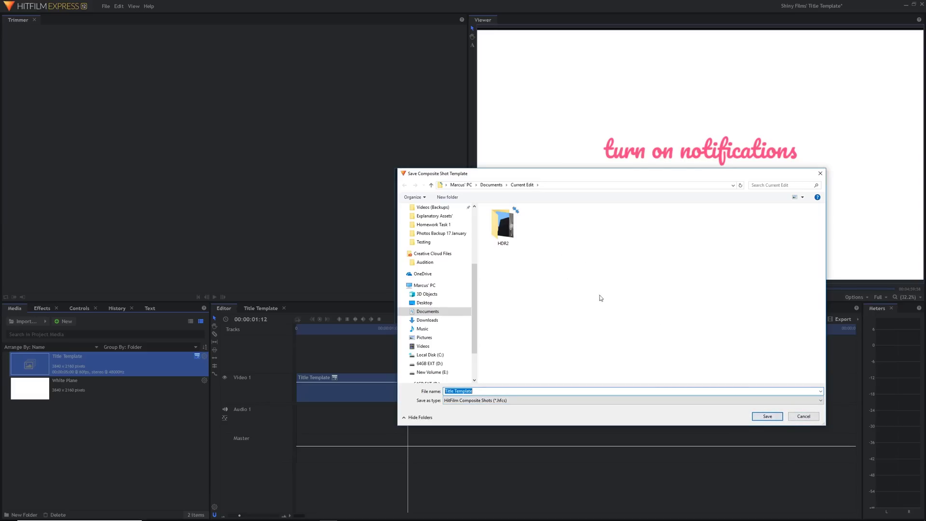
pyautogui.click(776, 417)
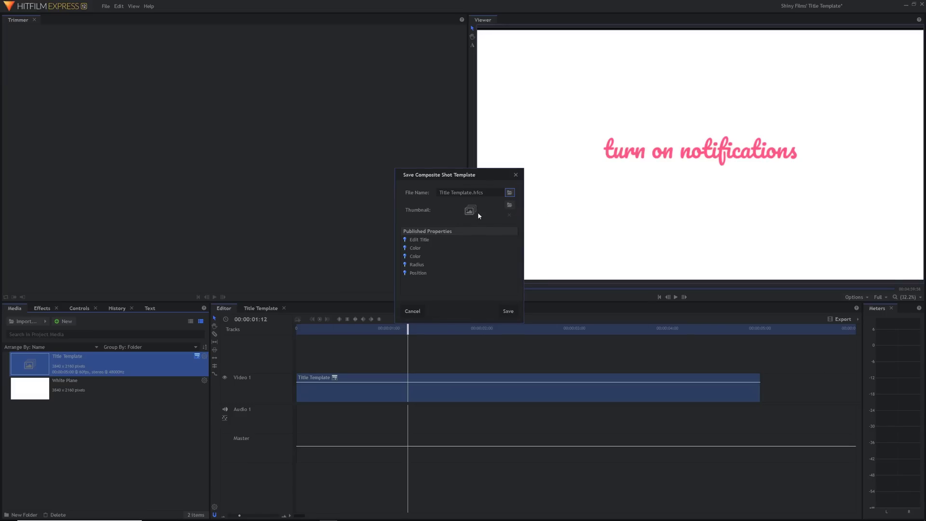
pyautogui.click(456, 247)
pyautogui.moveTo(423, 272); pyautogui.dragTo(420, 239)
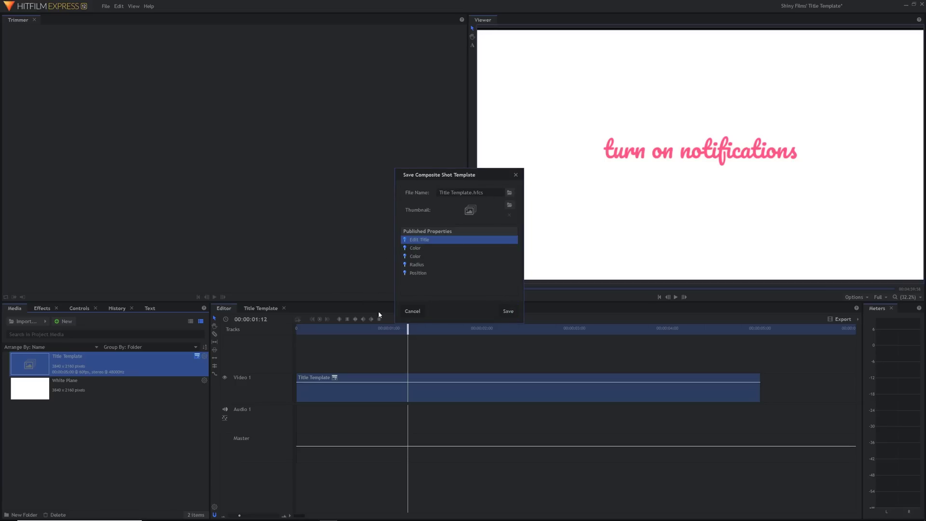
pyautogui.click(508, 312)
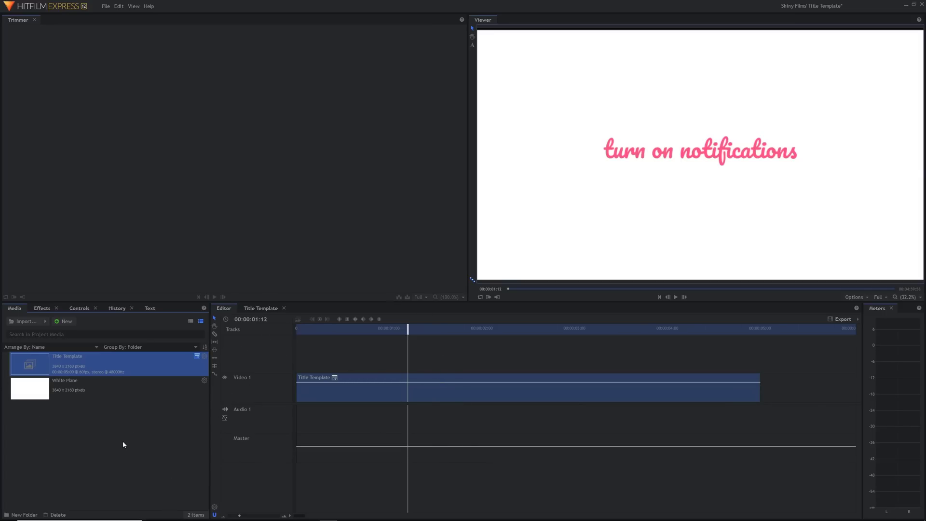
# - Remove Title Template and White Plane from the project media and delete the remaining template clip from Video 1
pyautogui.moveTo(105, 456); pyautogui.dragTo(105, 362)
pyautogui.press('Delete')
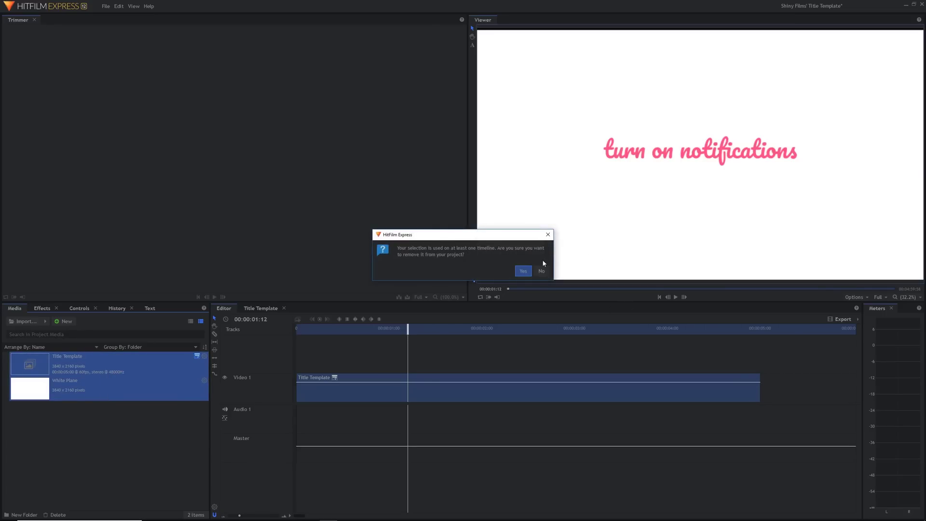
pyautogui.click(524, 271)
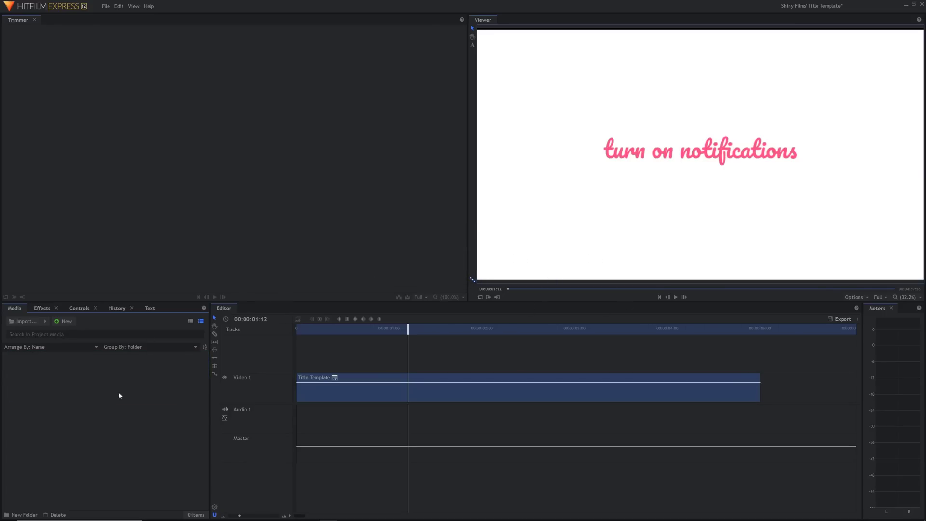
pyautogui.click(352, 379)
pyautogui.press('Delete')
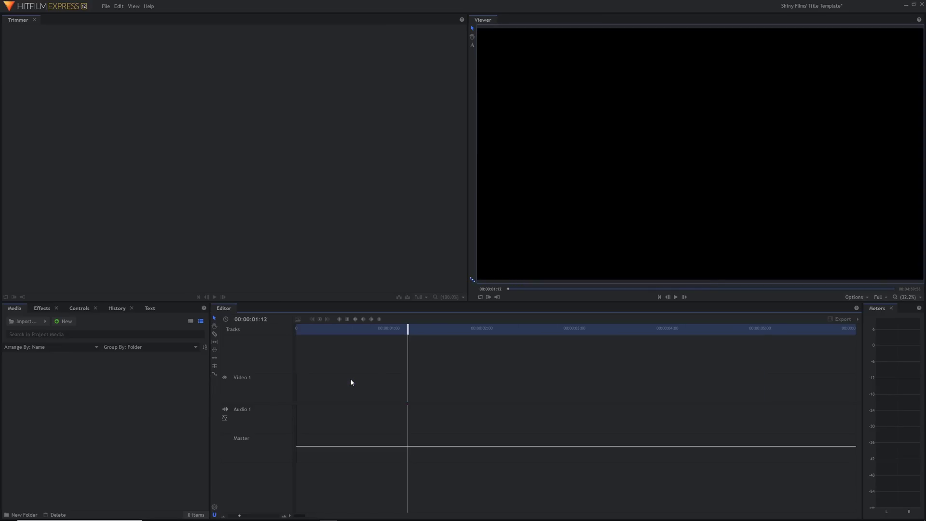
# - Import the saved Title Template file into the project media and place it at the start of Video 1
pyautogui.click(39, 322)
pyautogui.click(376, 250)
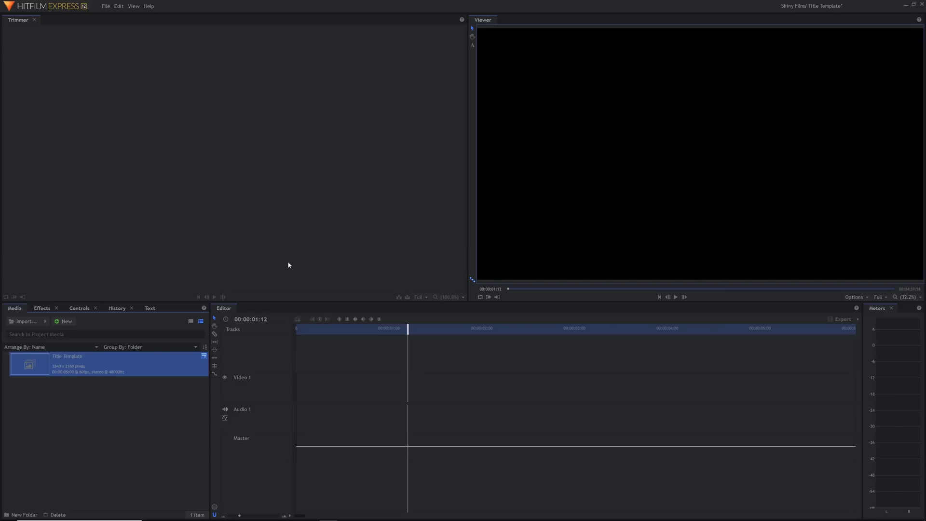
pyautogui.click(74, 393)
pyautogui.click(75, 370)
pyautogui.moveTo(141, 372); pyautogui.dragTo(297, 392)
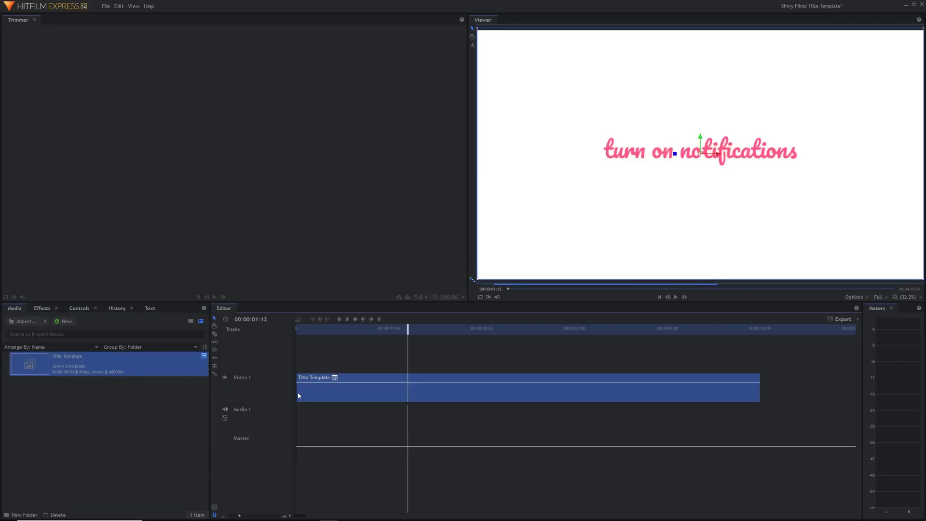
# - Preview the clip up to 00:00:04:20, check its published controls and return to the start of the timeline
pyautogui.moveTo(331, 329); pyautogui.dragTo(698, 332)
pyautogui.click(77, 310)
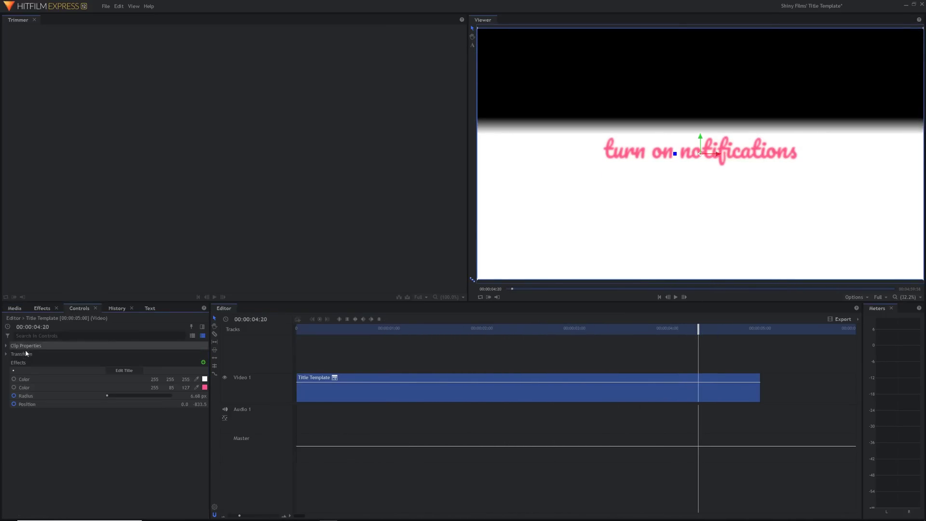
pyautogui.press('Home')
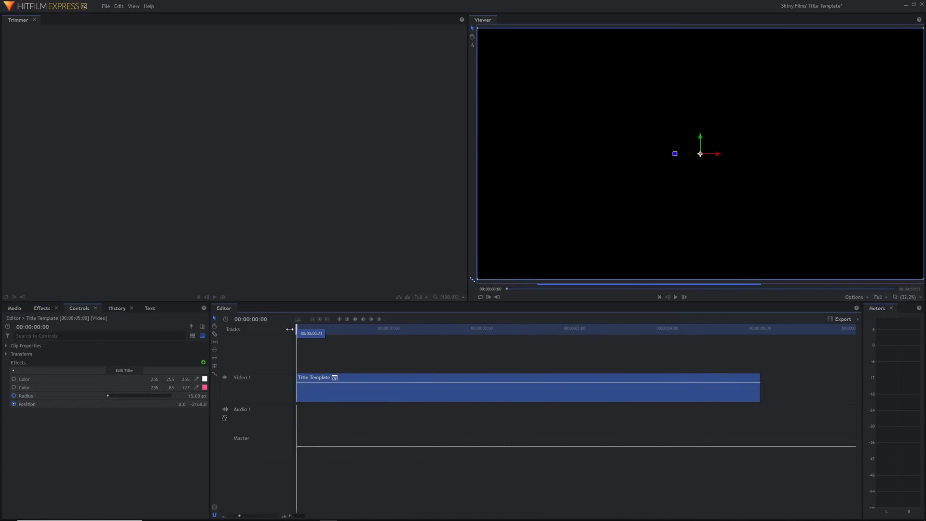
# - Remove the imported Title Template from the project media and delete its clip from Video 1
pyautogui.click(15, 307)
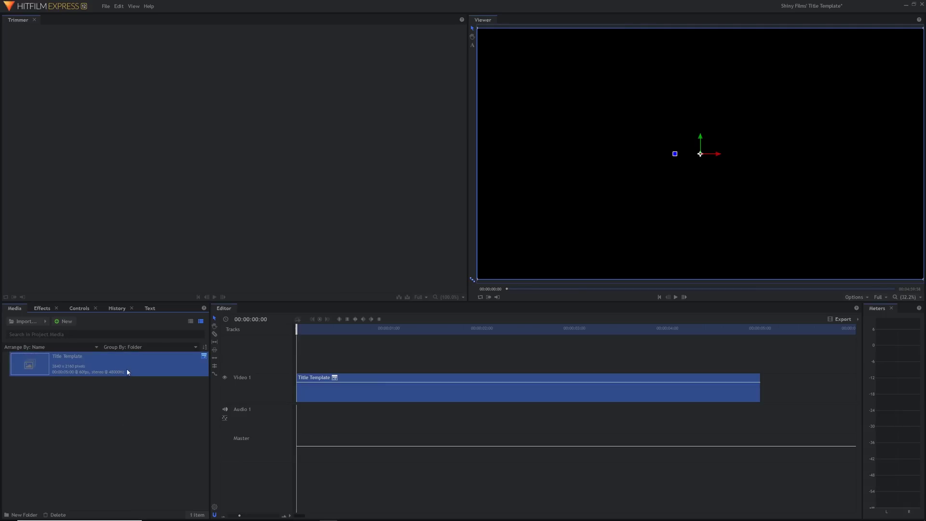
pyautogui.press('Delete')
pyautogui.click(370, 378)
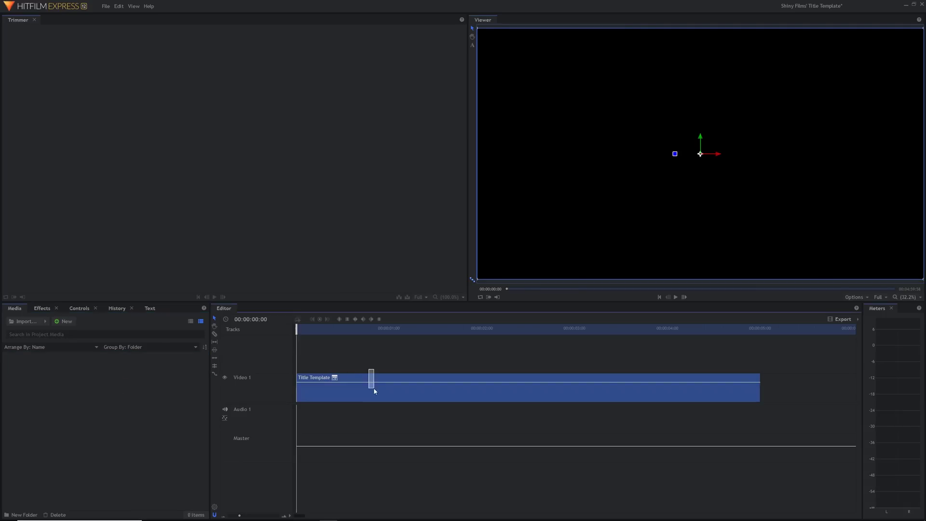
pyautogui.press('Delete')
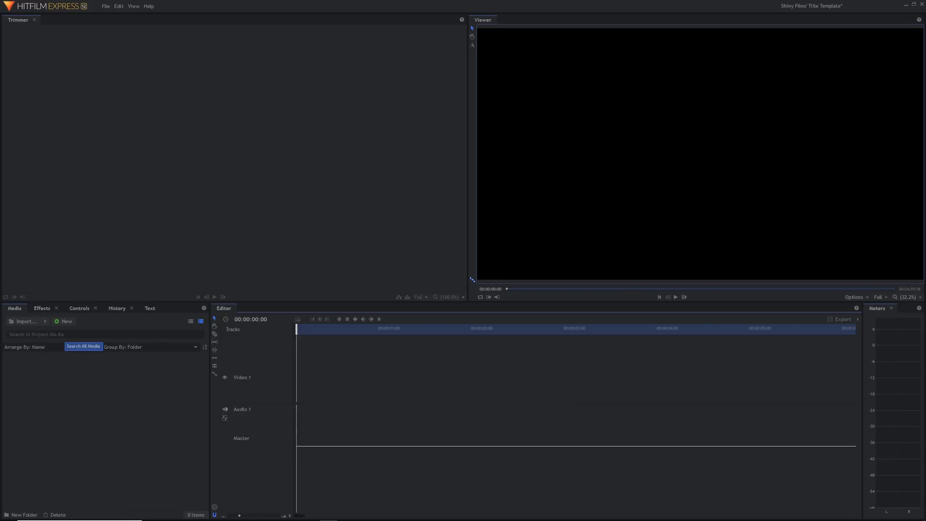
# - Browse the installed templates available for import and select Title Template
pyautogui.click(45, 322)
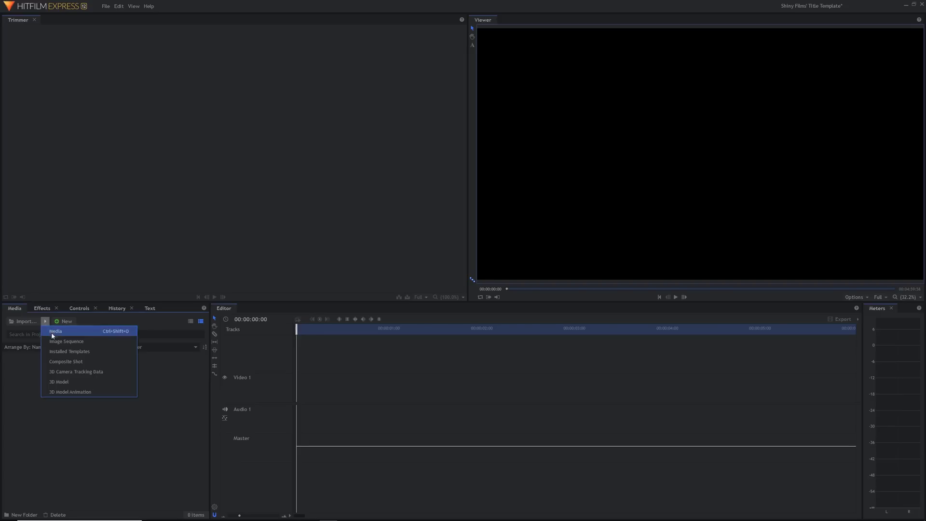
pyautogui.click(61, 352)
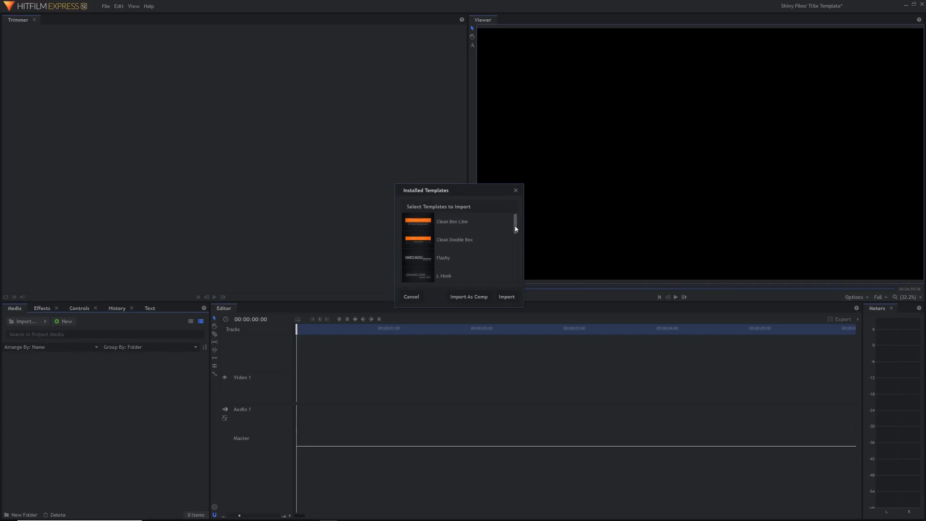
pyautogui.moveTo(515, 228); pyautogui.dragTo(512, 271)
pyautogui.click(452, 243)
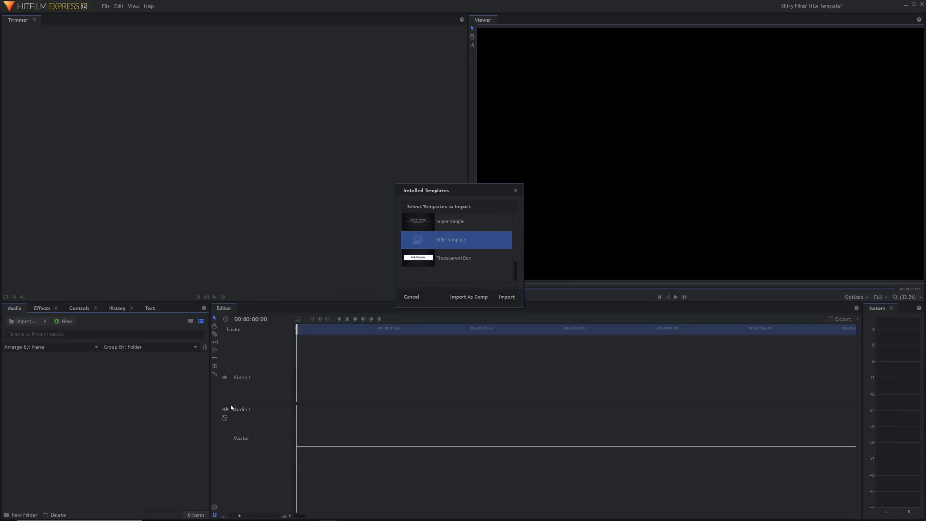
pyautogui.moveTo(516, 267)
pyautogui.mouseDown()
pyautogui.moveTo(516, 227)
pyautogui.moveTo(517, 270)
pyautogui.mouseUp()
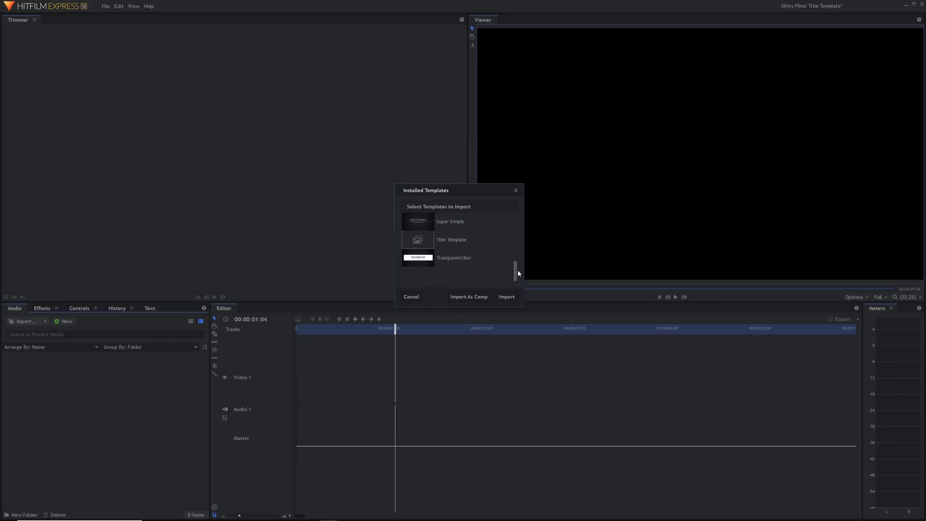
# - Try selecting Super Simple, Title Template and Transparent Box together in the list of installed templates
pyautogui.click(462, 242)
pyautogui.keyDown('ctrl'); pyautogui.click(456, 260); pyautogui.keyUp('ctrl')
pyautogui.keyDown('ctrl'); pyautogui.click(452, 223); pyautogui.keyUp('ctrl')
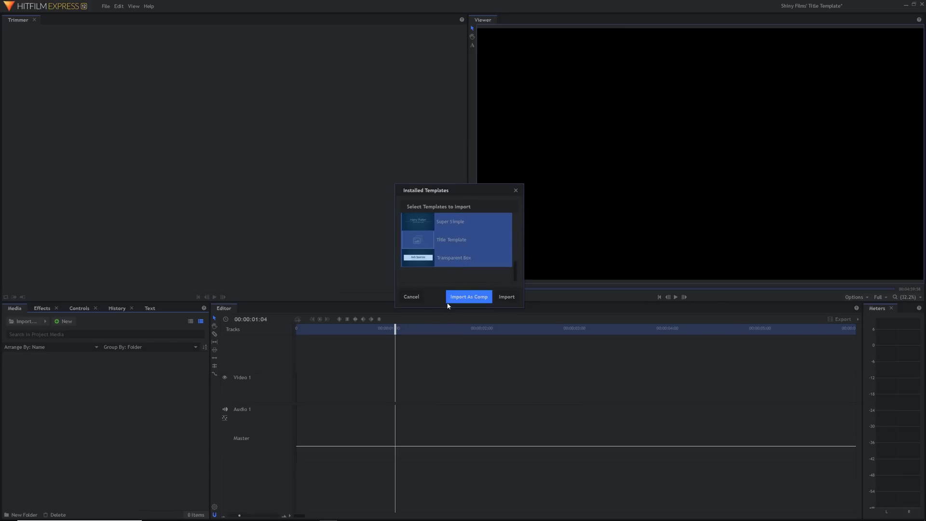
pyautogui.keyDown('ctrl'); pyautogui.click(440, 263); pyautogui.keyUp('ctrl')
# - Import only the installed Title Template as a regular template, place it at the start of Video 1 and show its controls
pyautogui.click(439, 247)
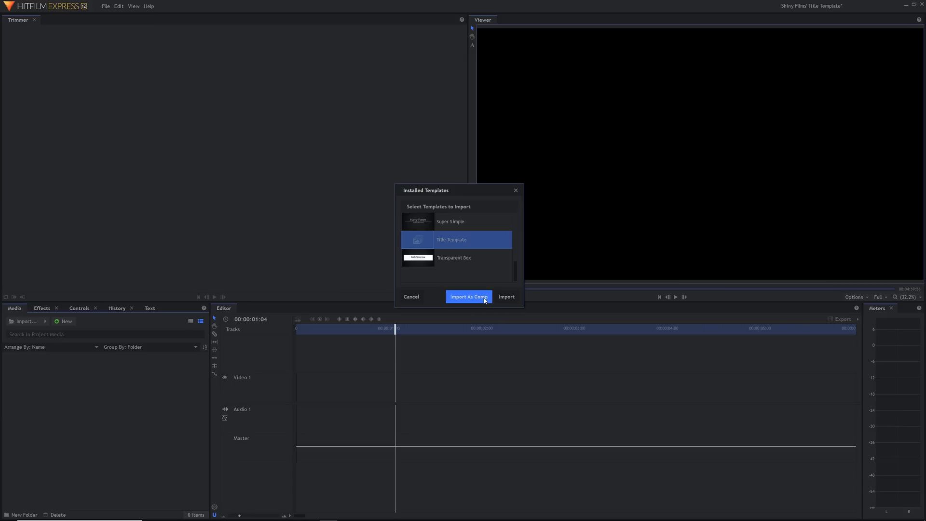
pyautogui.click(510, 297)
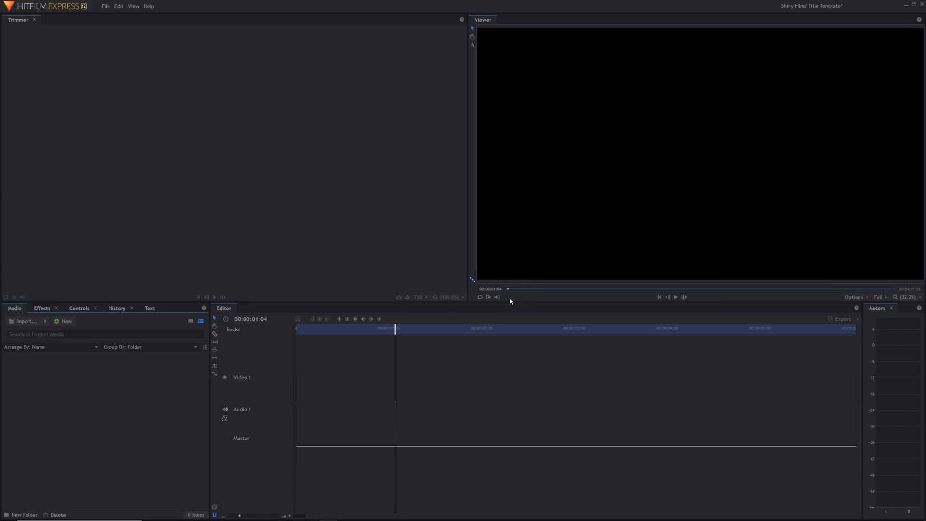
pyautogui.moveTo(60, 372); pyautogui.dragTo(297, 392)
pyautogui.moveTo(358, 332)
pyautogui.mouseDown()
pyautogui.moveTo(405, 333)
pyautogui.moveTo(361, 339)
pyautogui.mouseUp()
pyautogui.click(79, 308)
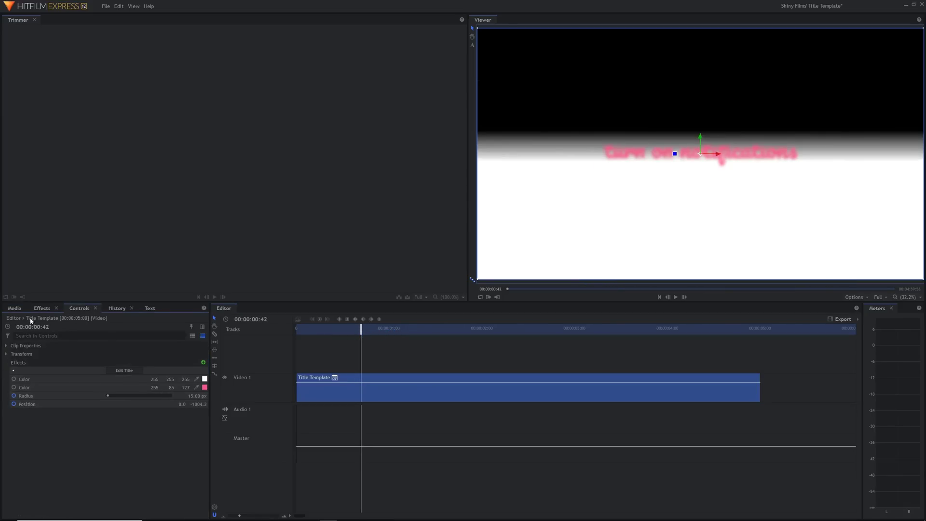
# - Check which operations are available for the imported Title Template in the project media, then deselect it
pyautogui.click(14, 309)
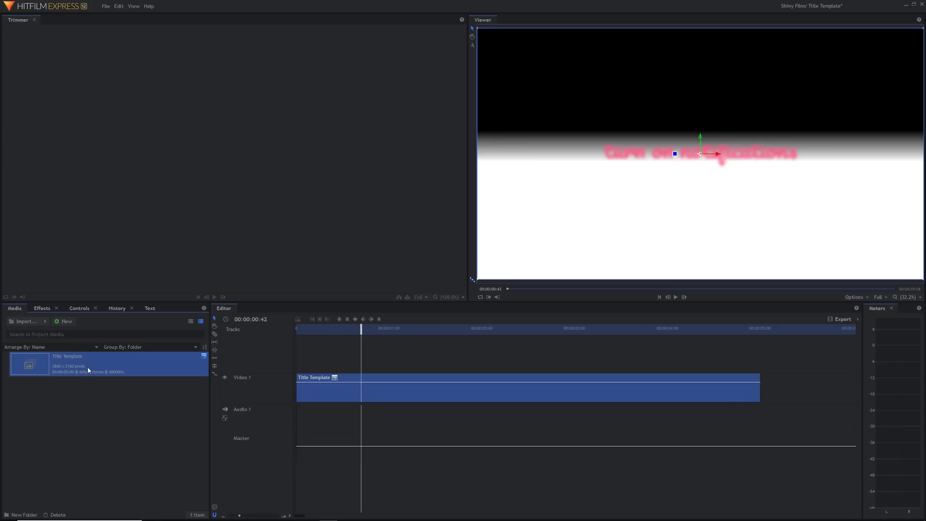
pyautogui.rightClick(112, 363)
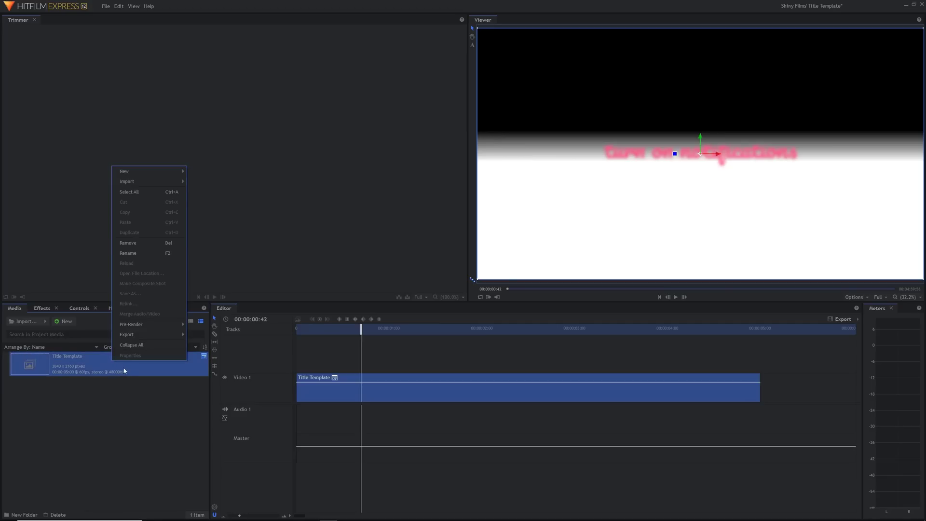
pyautogui.click(150, 397)
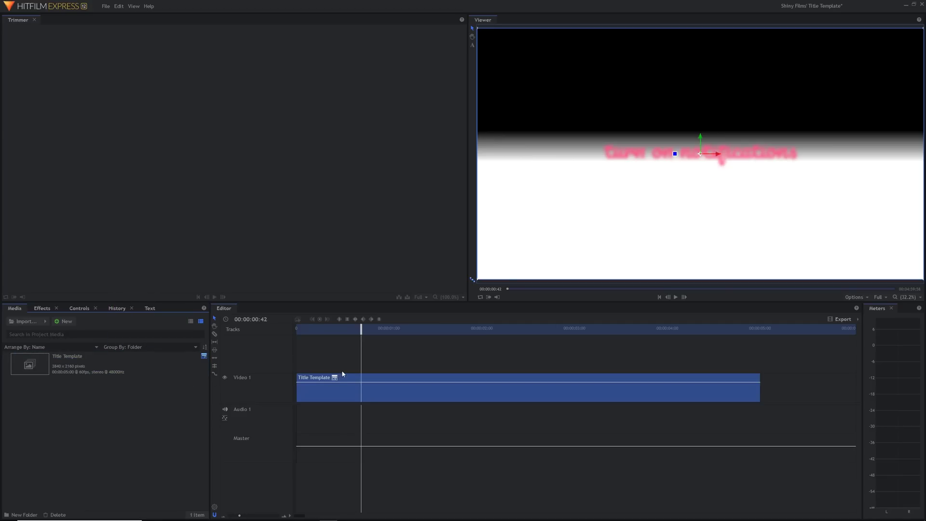
# - Undo placing the Title Template clip and importing the template
pyautogui.hotkey('ctrl', 'z')
pyautogui.hotkey('ctrl', 'z')
pyautogui.hotkey('ctrl', 'z')
# - Import the installed Title Template as an editable composite shot, expand its Assets folder and preview the title at 00:00:01:39
pyautogui.click(45, 321)
pyautogui.scroll(-2, 492, 253)
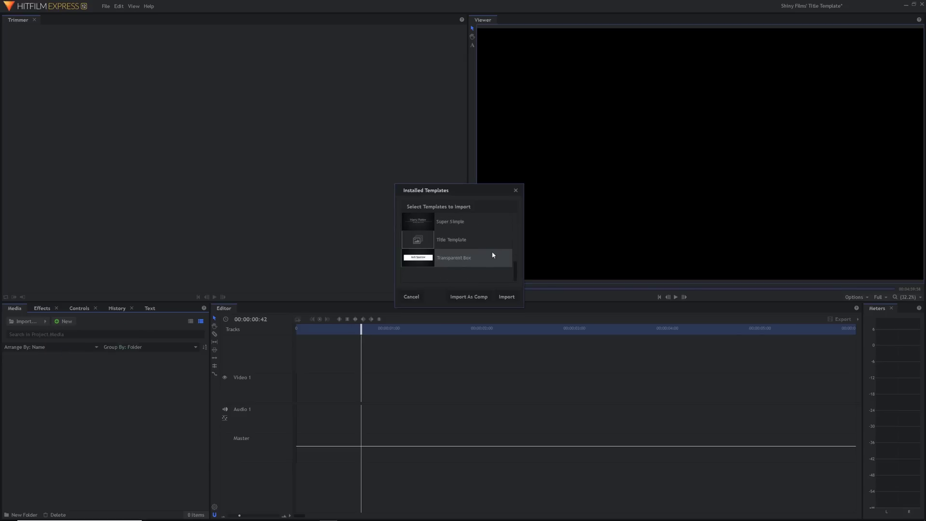
pyautogui.click(480, 242)
pyautogui.click(481, 296)
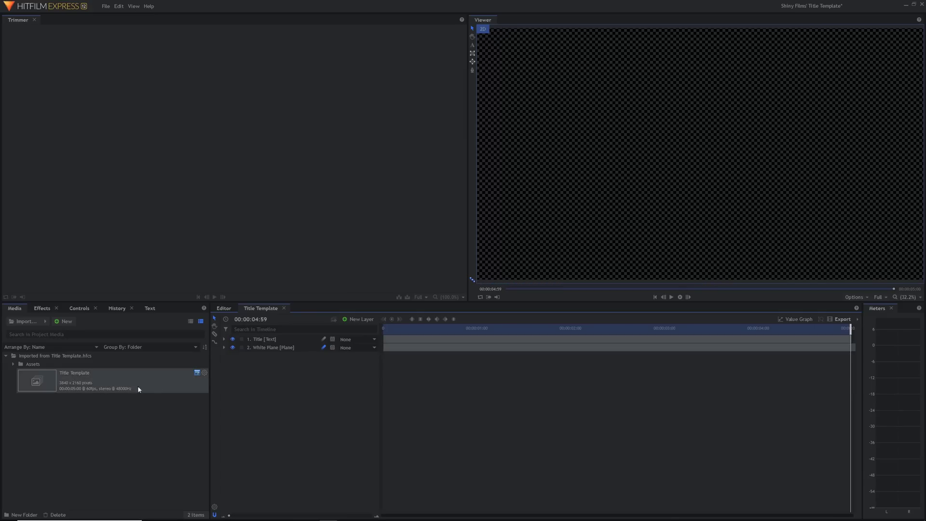
pyautogui.click(12, 364)
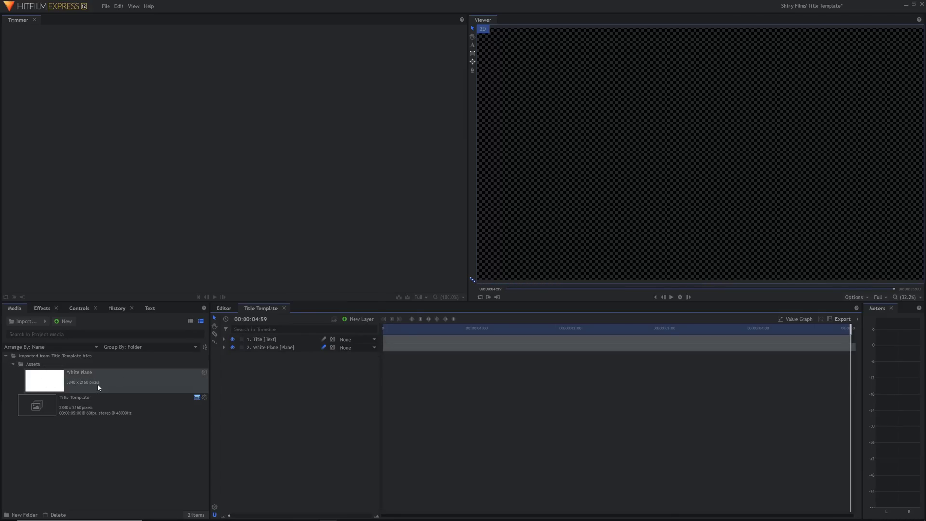
pyautogui.moveTo(444, 328); pyautogui.dragTo(539, 328)
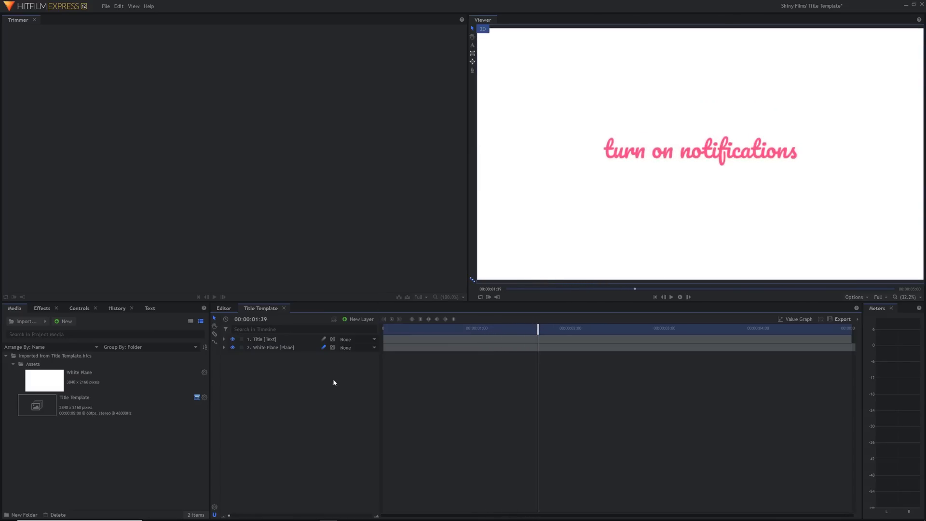
# - Place the Title Template composite shot at the start of Video 1 in the Editor and preview it up to 00:00:04:20
pyautogui.click(223, 308)
pyautogui.moveTo(96, 403); pyautogui.dragTo(295, 381)
pyautogui.moveTo(336, 328); pyautogui.dragTo(406, 331)
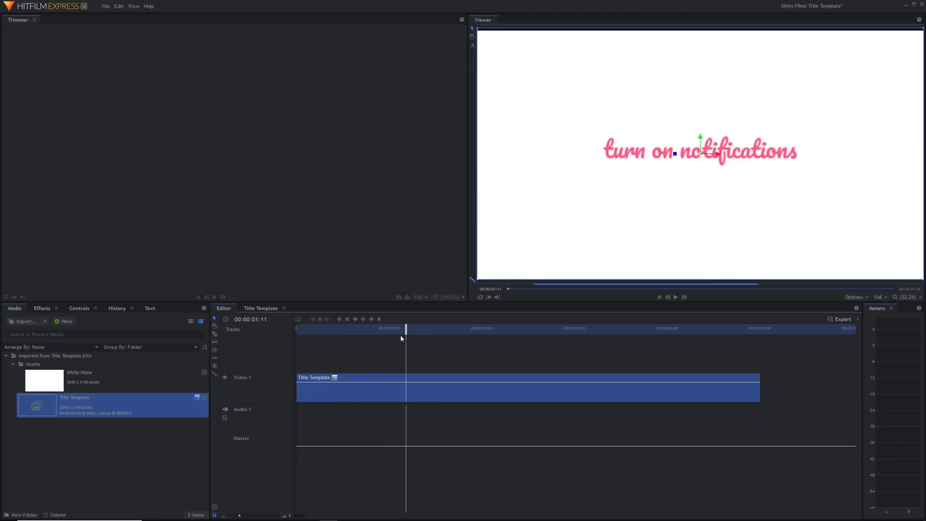
pyautogui.click(365, 347)
pyautogui.click(368, 377)
pyautogui.click(346, 358)
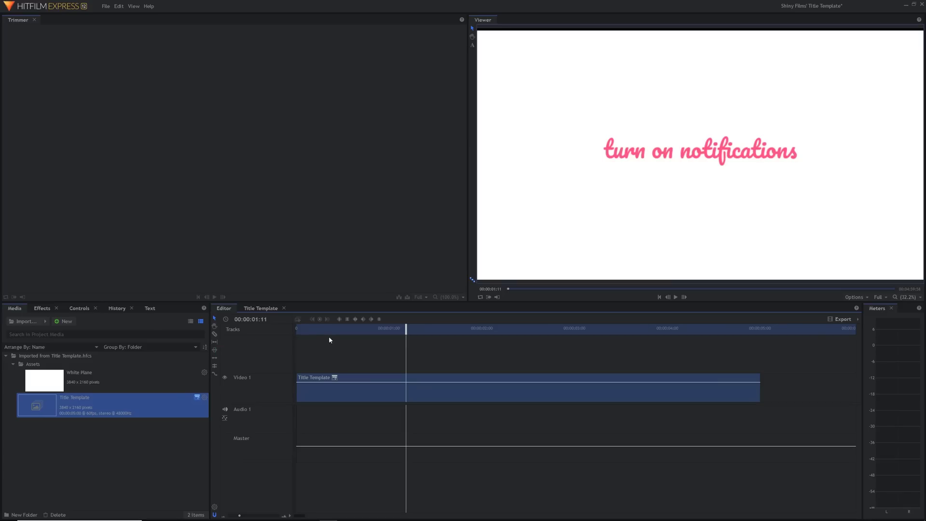
pyautogui.moveTo(473, 328); pyautogui.dragTo(698, 327)
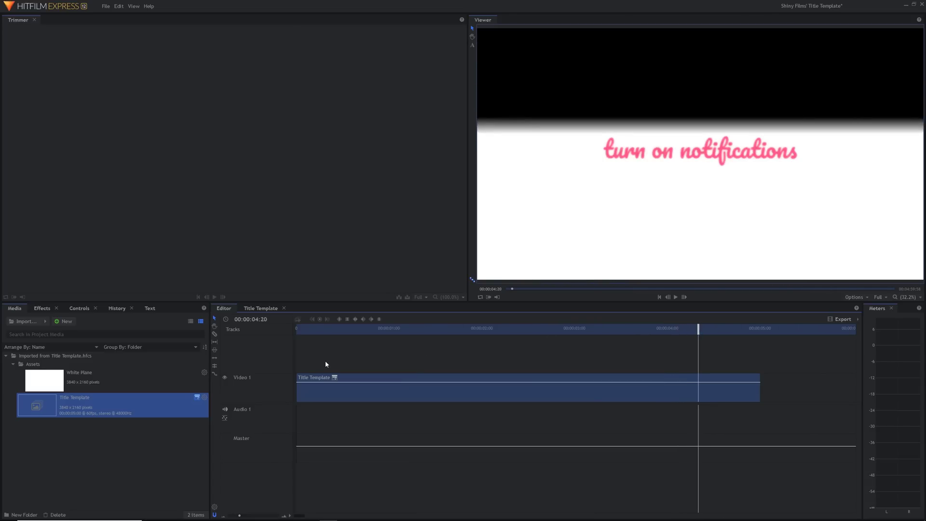